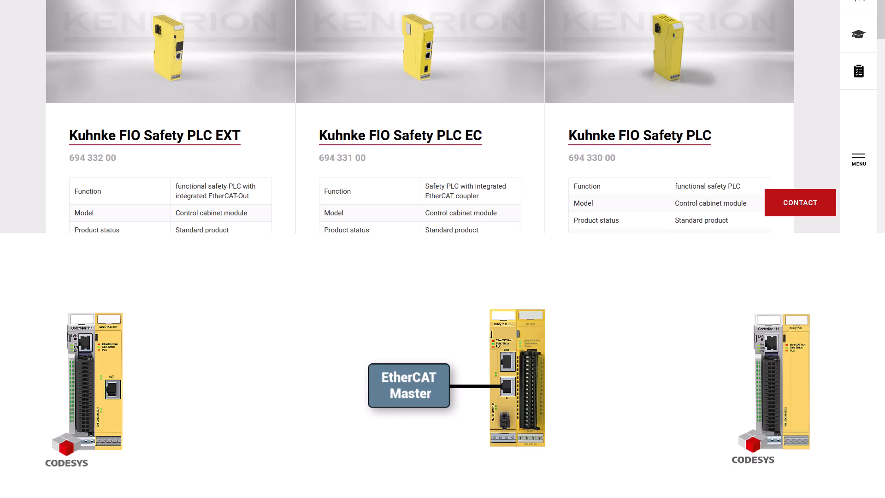
- Open the Kuhnke FIO Safety PLC EC product page and download the English CODESYS Package for FIO Safety
click(394, 271)
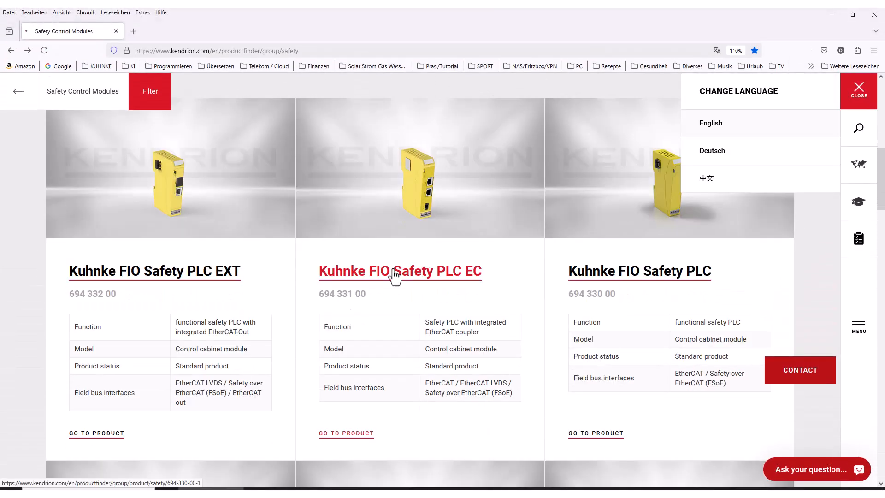
scroll(480, 254, down, 2)
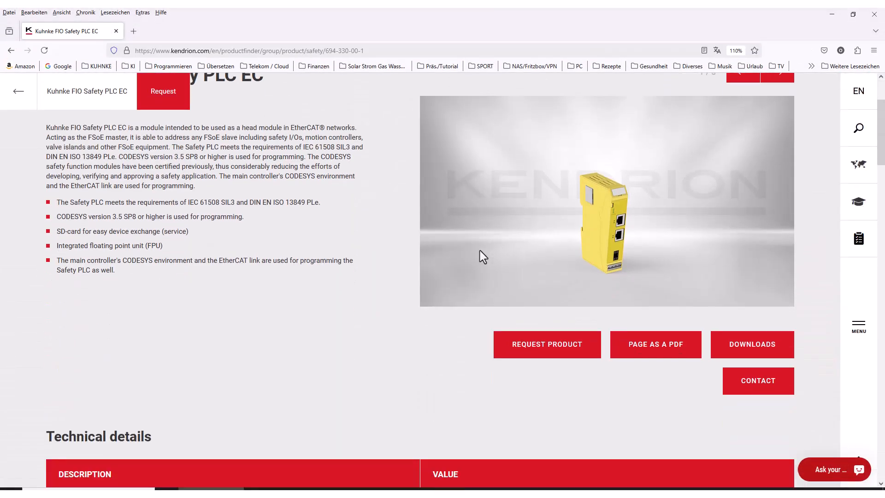
click(774, 335)
scroll(461, 262, down, 1)
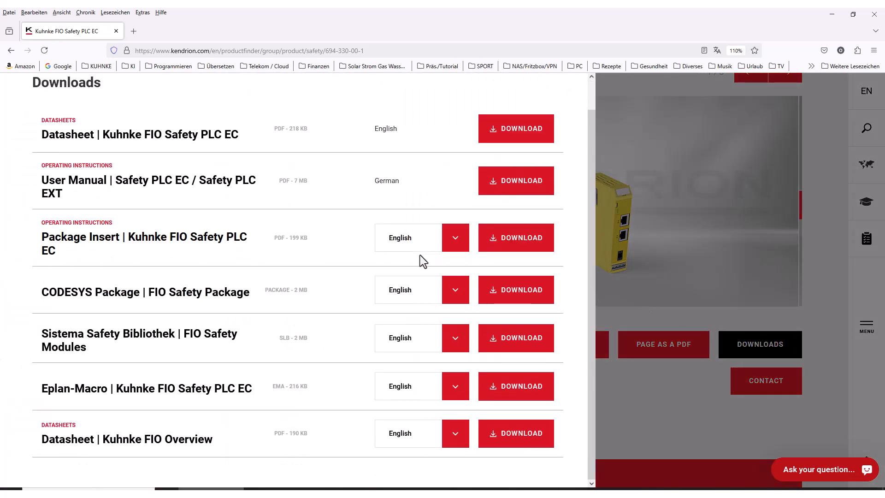
click(524, 303)
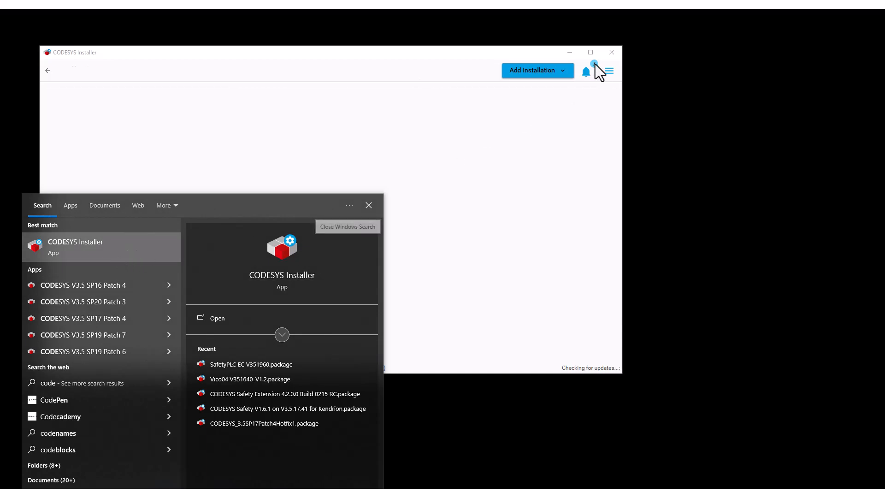
- In CODESYS Installer, open the CODESYS 3.5 SP20 (64 bit) installation for changes and search the available add-ons for "safety"
double_click(590, 55)
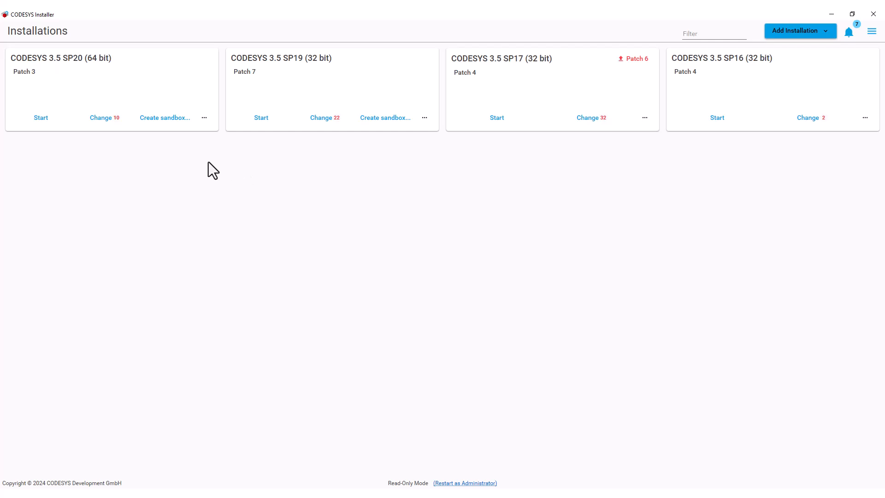
click(105, 120)
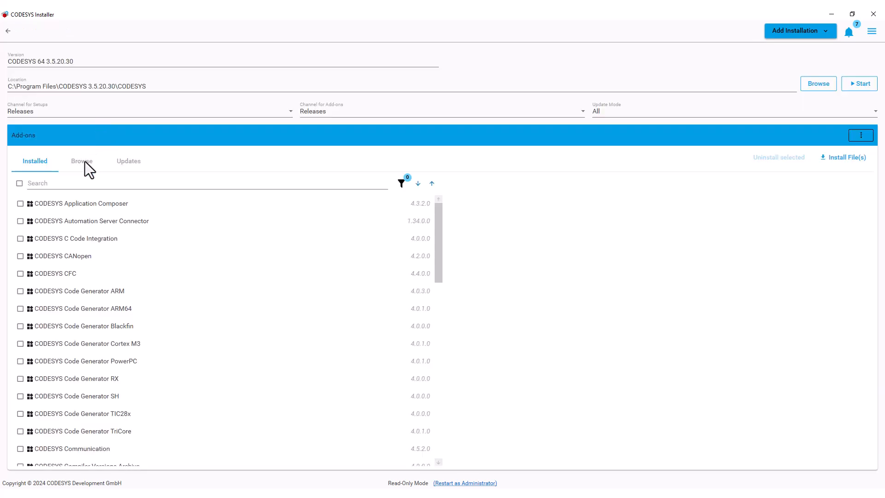
click(85, 161)
click(68, 184)
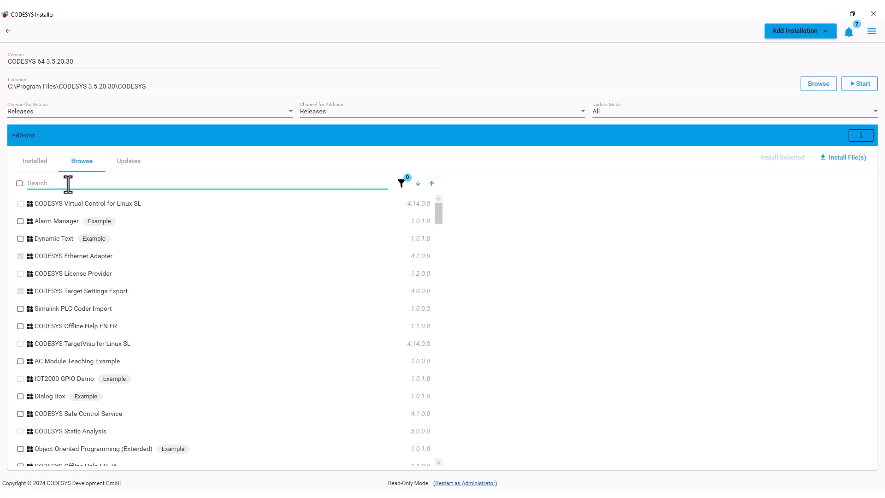
text(safety)
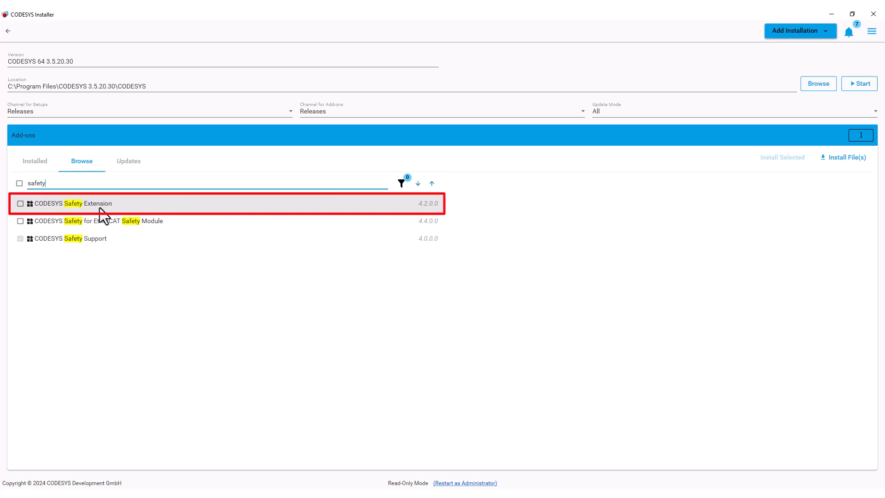
- Install the CODESYS Safety Extension add-on, version 4.2.0.0, and finish the package installation
click(99, 207)
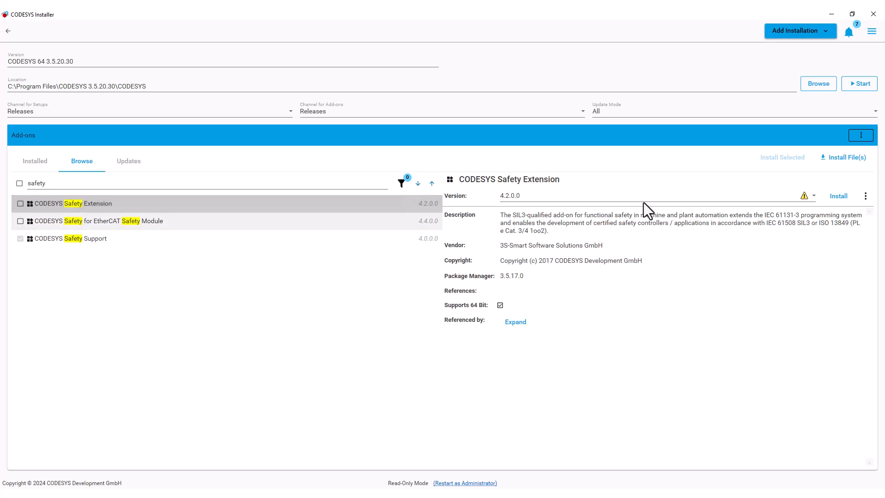
click(841, 197)
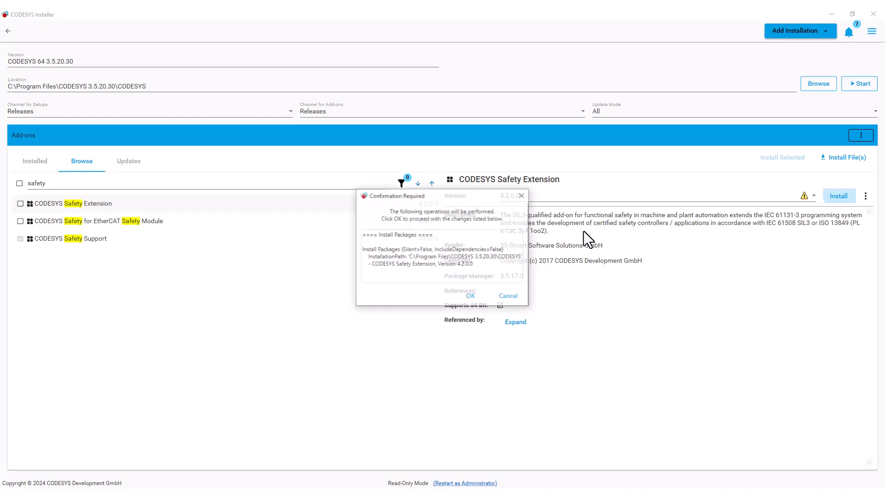
click(466, 297)
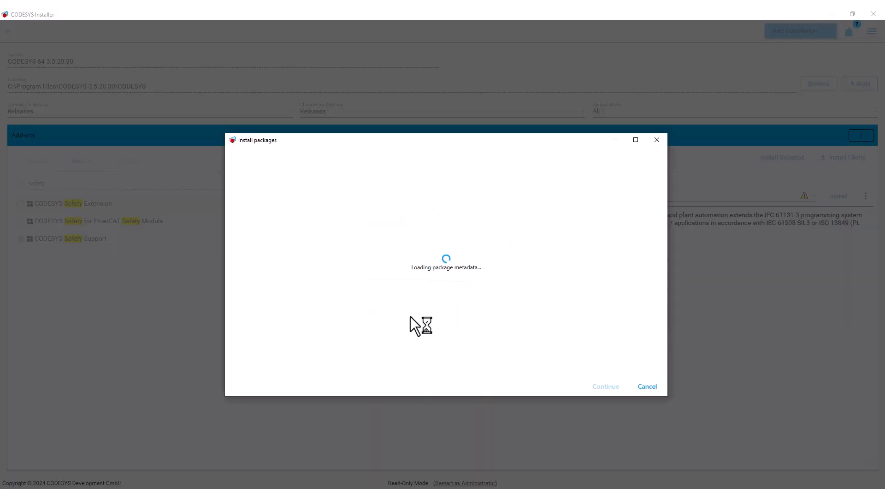
click(594, 385)
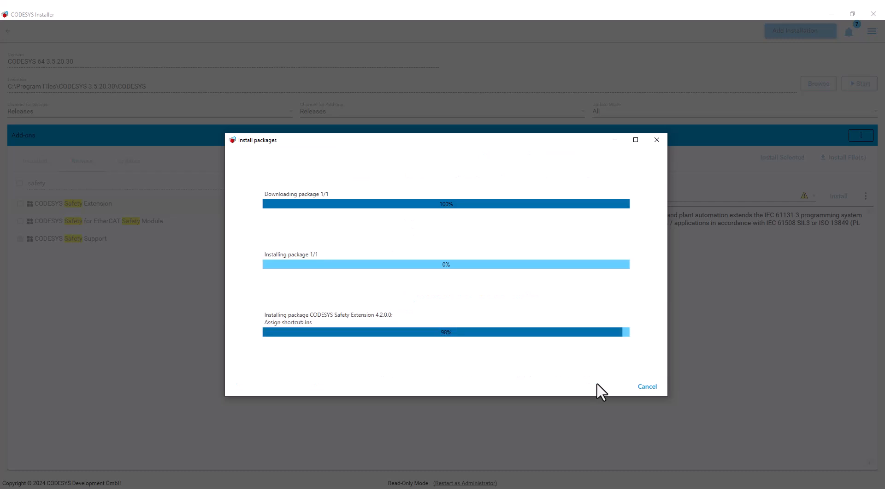
click(657, 391)
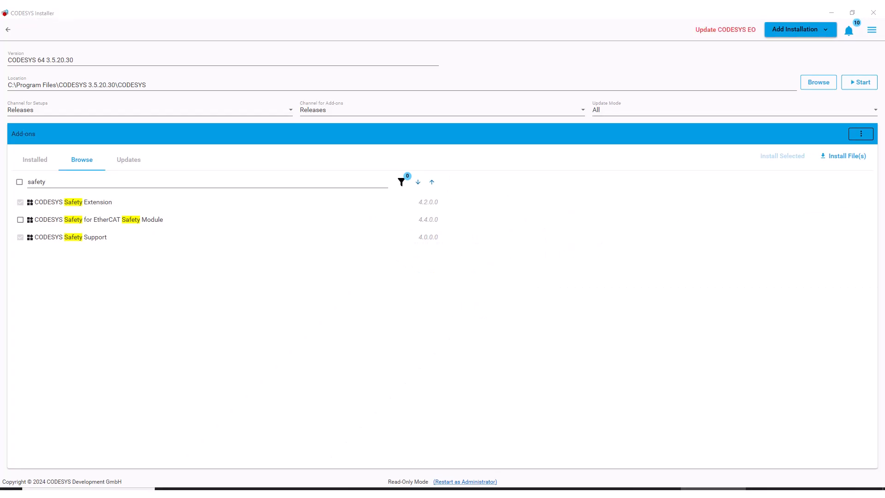
- Install the package file Kendrion FIO Safety Package 1_0_0_0.package from the Safety Package 3_5_19_60 folder
click(848, 156)
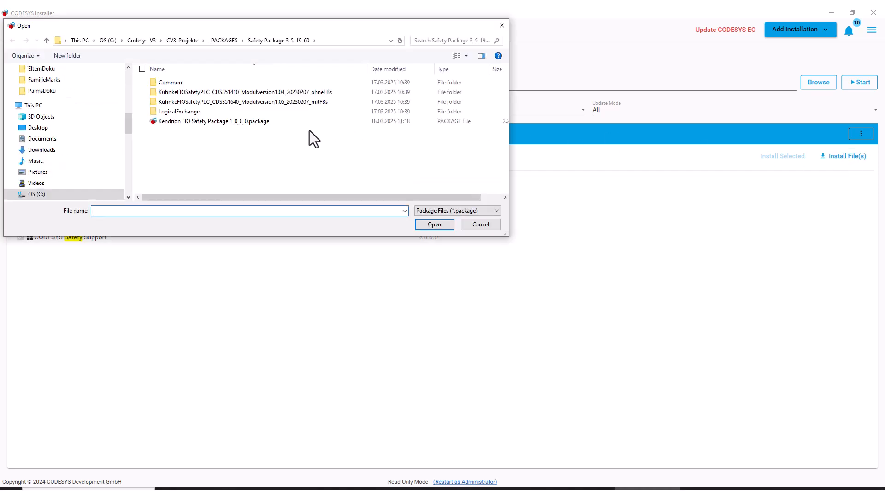
click(265, 122)
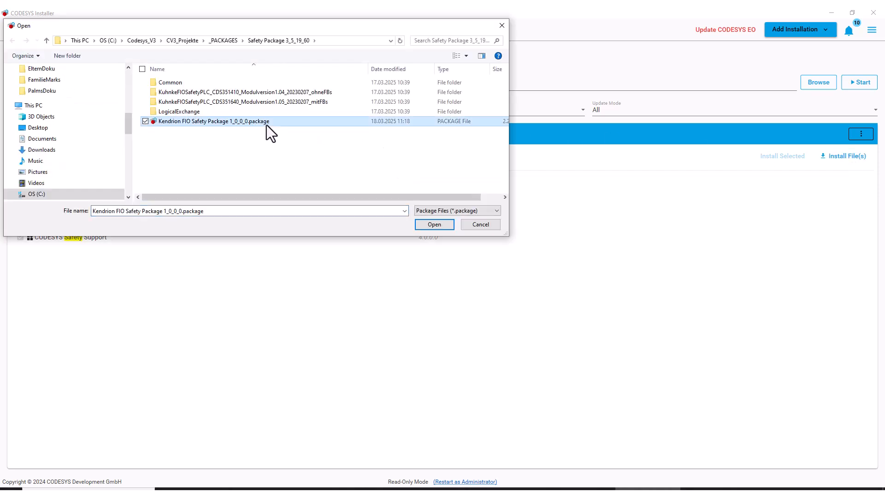
click(430, 222)
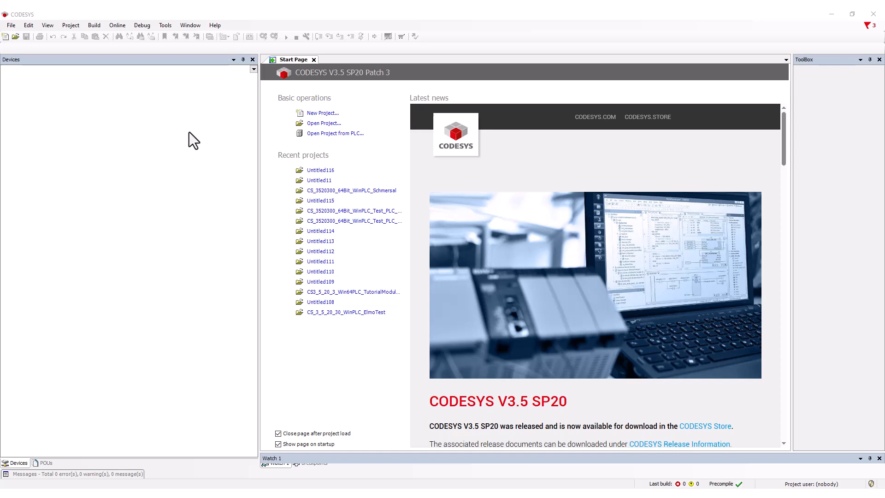
- In CODESYS, display the installed Safety version information and close it again
click(209, 28)
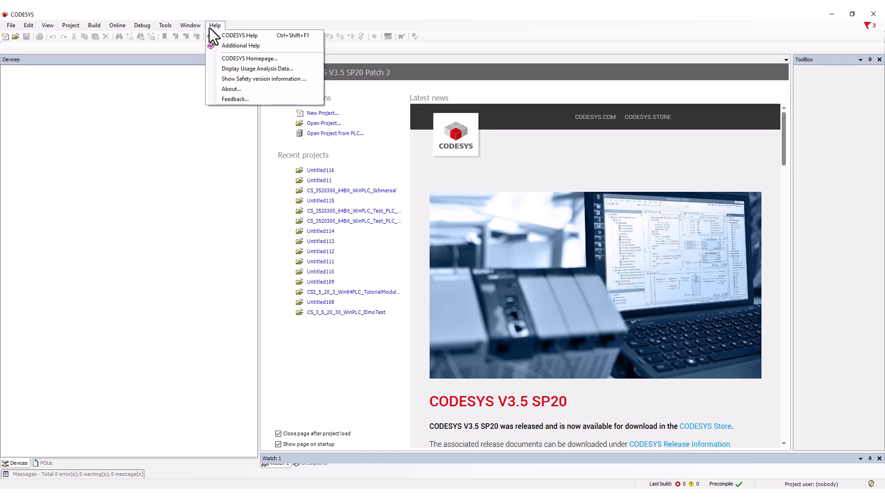
click(240, 80)
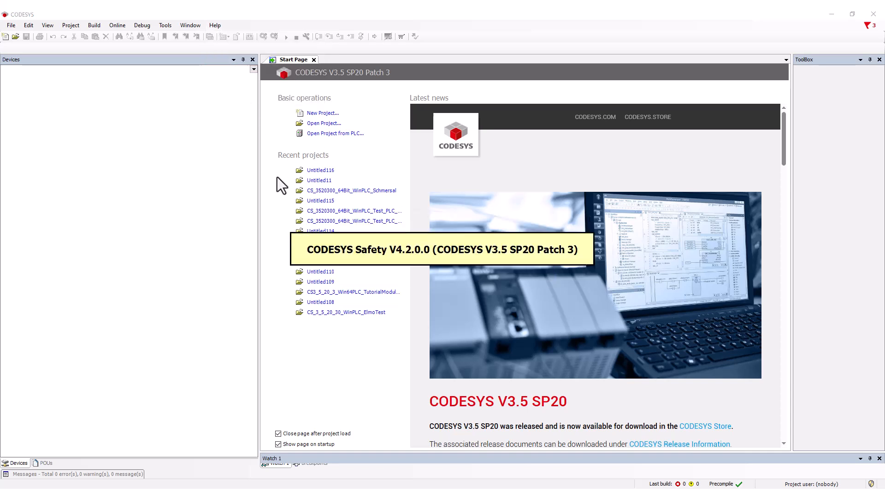
click(300, 238)
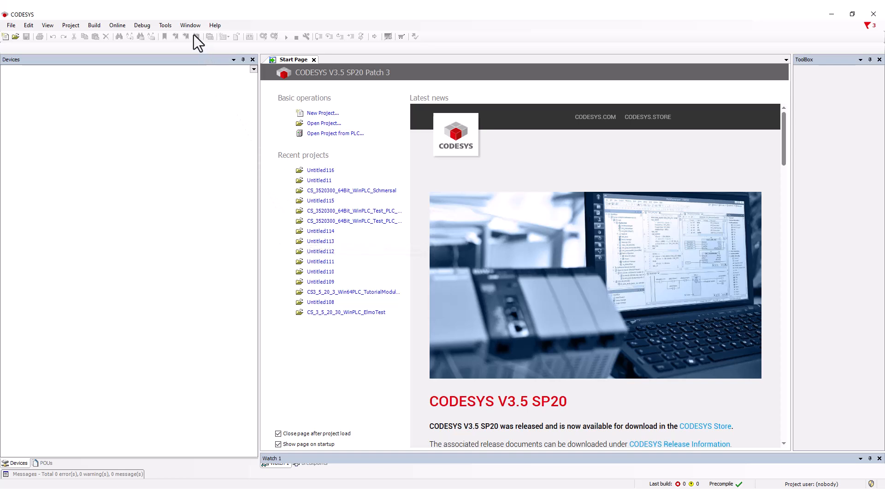
- Install the device description KuhnkeFIOSafetySDI16SDO4.xml into the Device Repository and close the repository
click(167, 26)
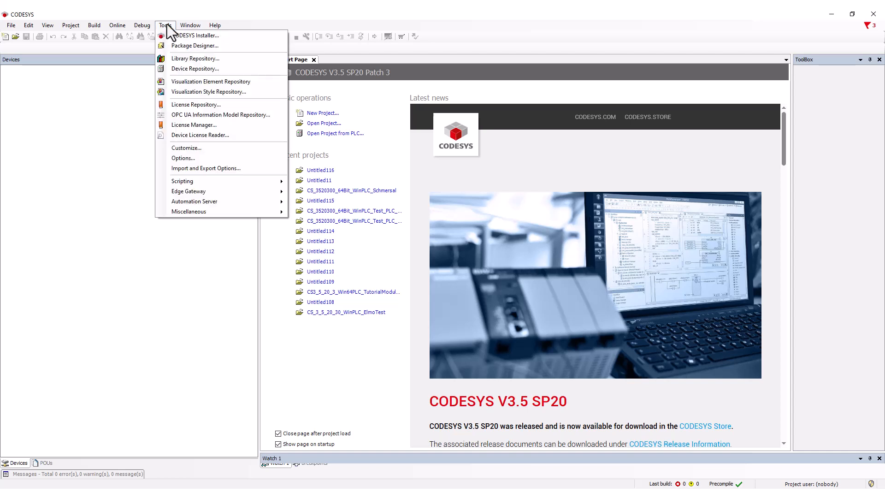
click(188, 70)
click(765, 138)
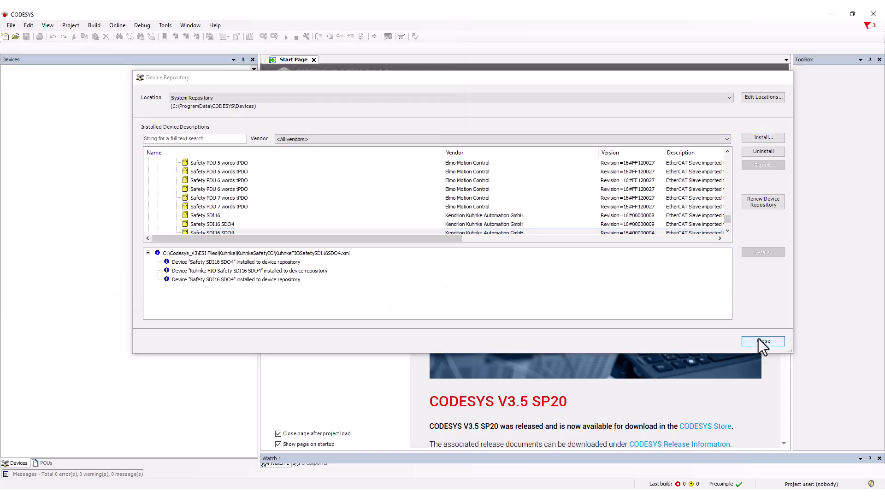
click(759, 341)
- Create a new Standard project with the device CODESYS Control Win V3 x64 and PLC_PRG in Structured Text (ST)
click(11, 26)
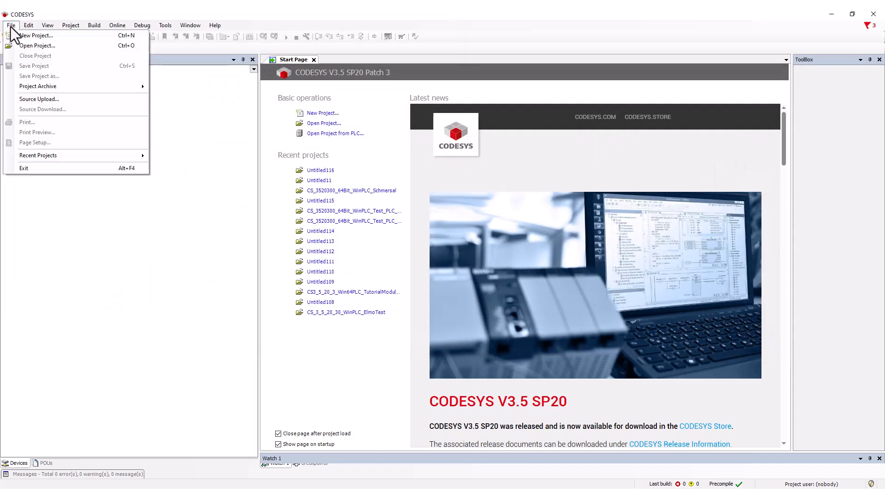
click(20, 37)
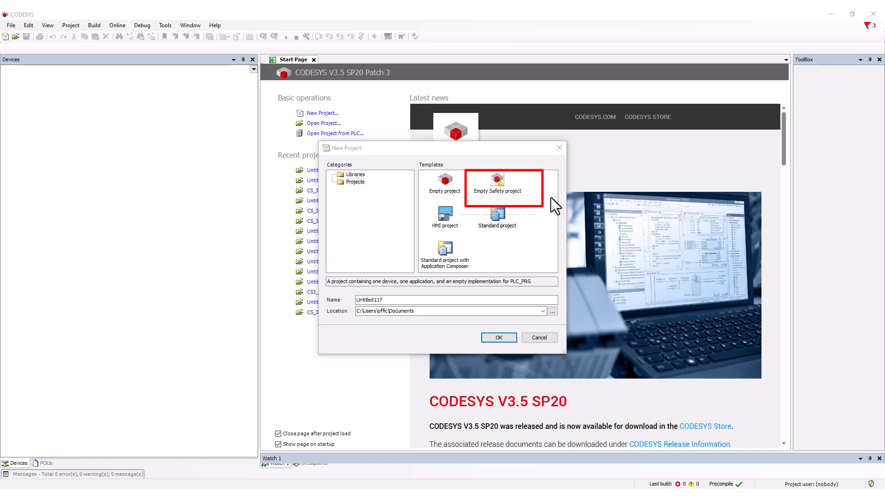
click(498, 214)
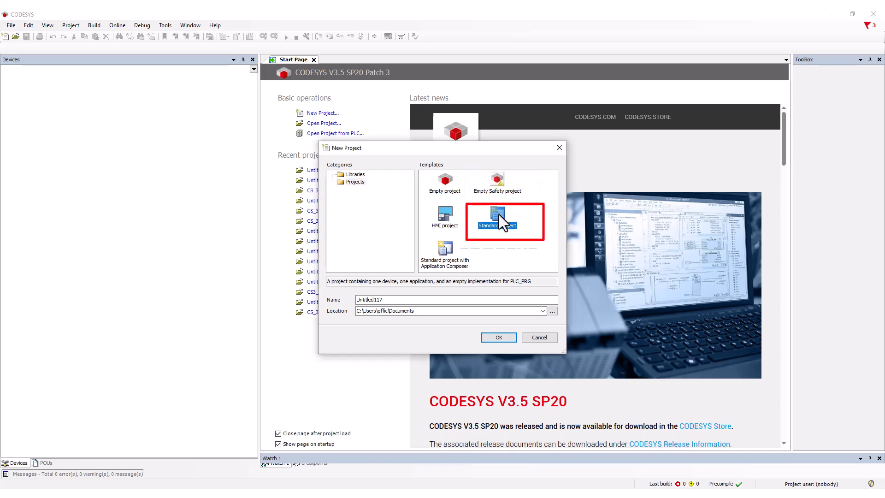
click(504, 338)
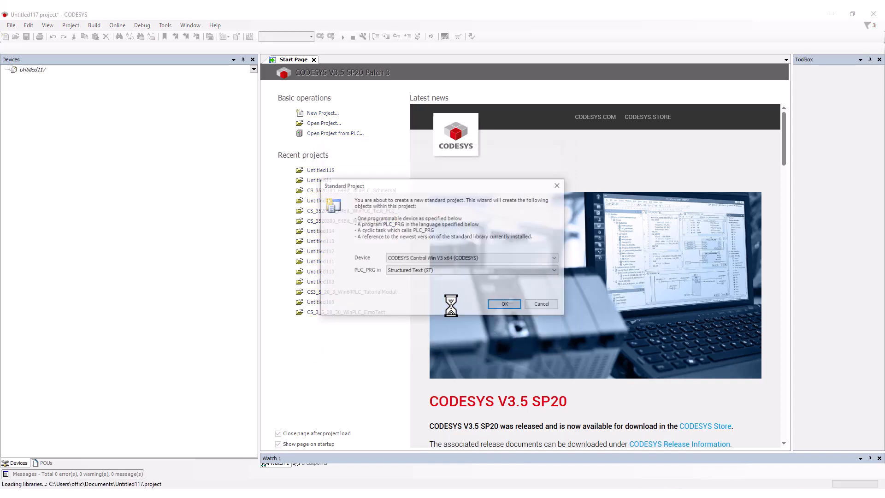
click(443, 259)
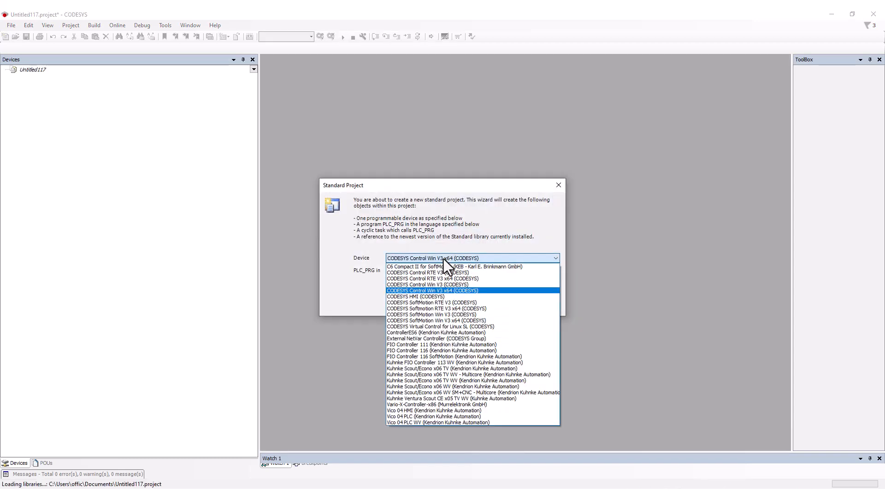
click(443, 259)
click(502, 305)
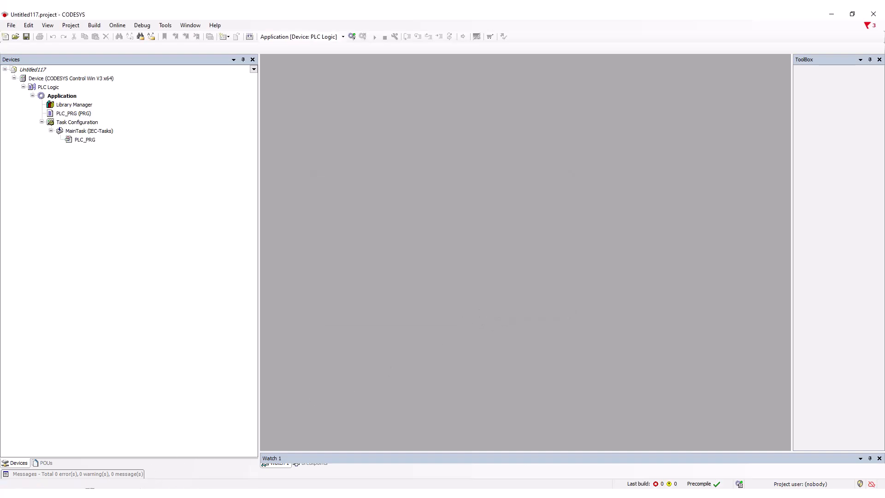
- Find and start the 3_5_9_20 CODESYS Control Win V3 - x64 soft PLC, and put its console window out of the way
key(super)
text(codesys win)
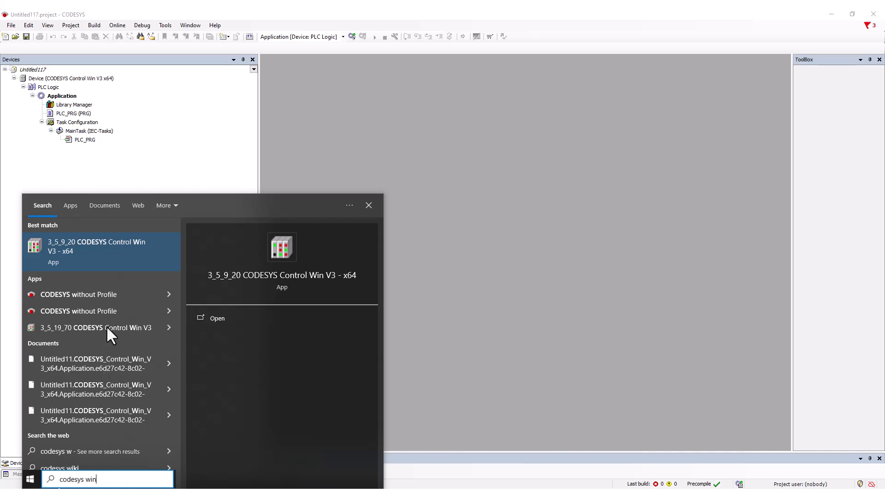
click(108, 250)
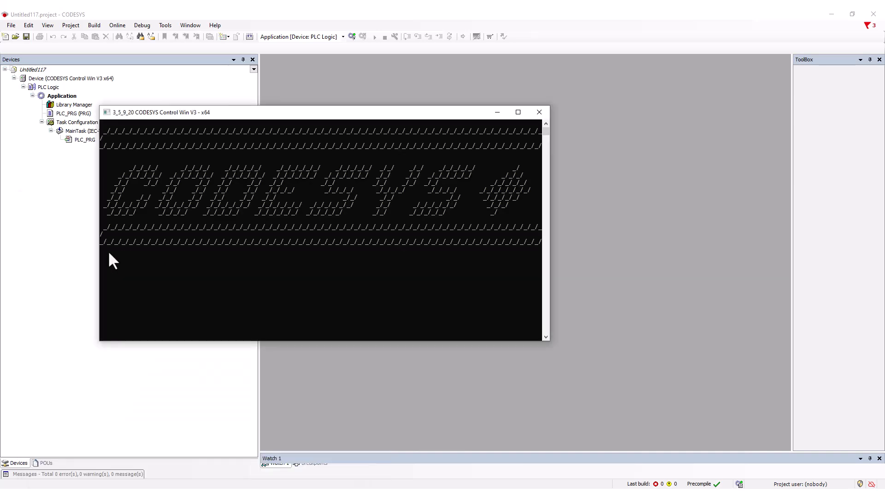
click(75, 265)
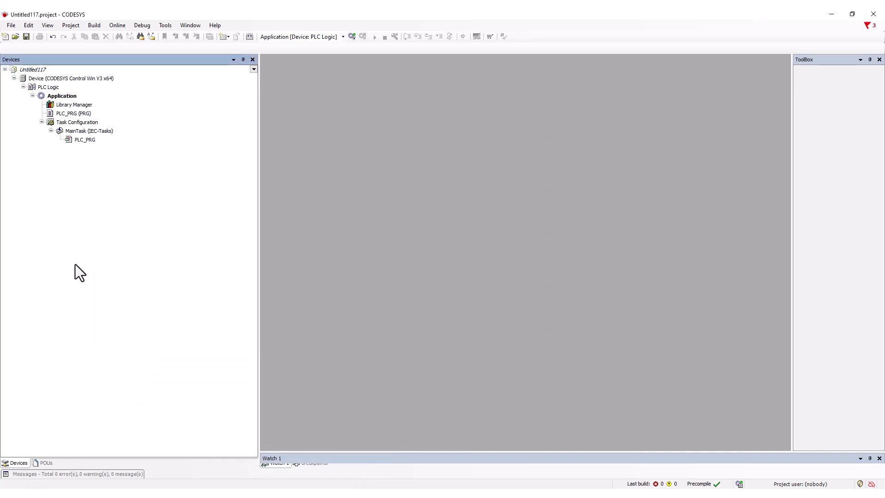
- Open the Device's communication settings, scan the network and select the controller DESKTOP-K405UFH [0001]
click(99, 78)
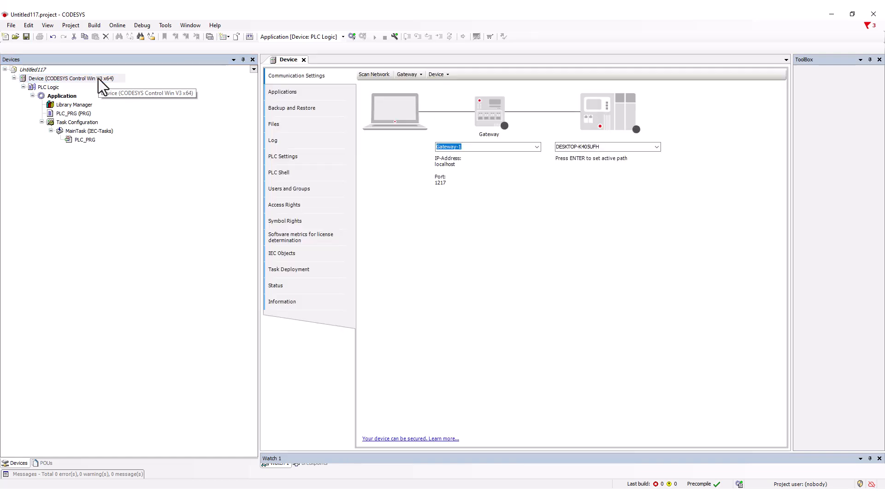
click(376, 75)
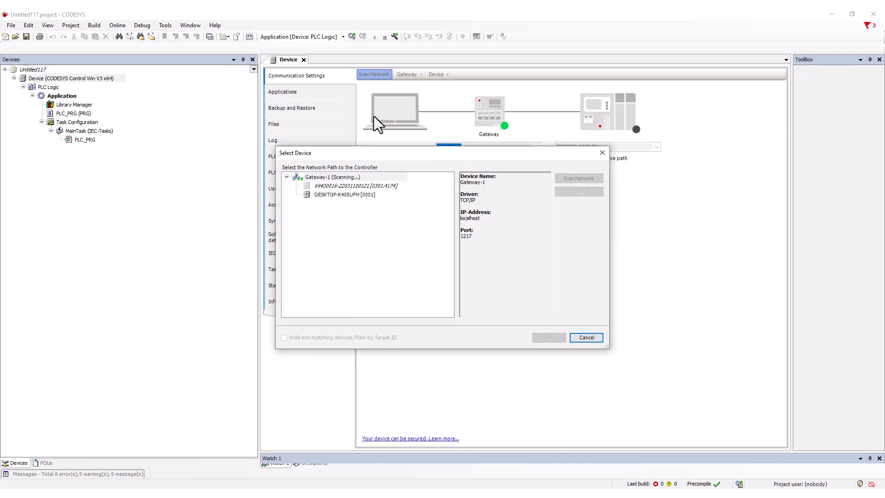
click(367, 199)
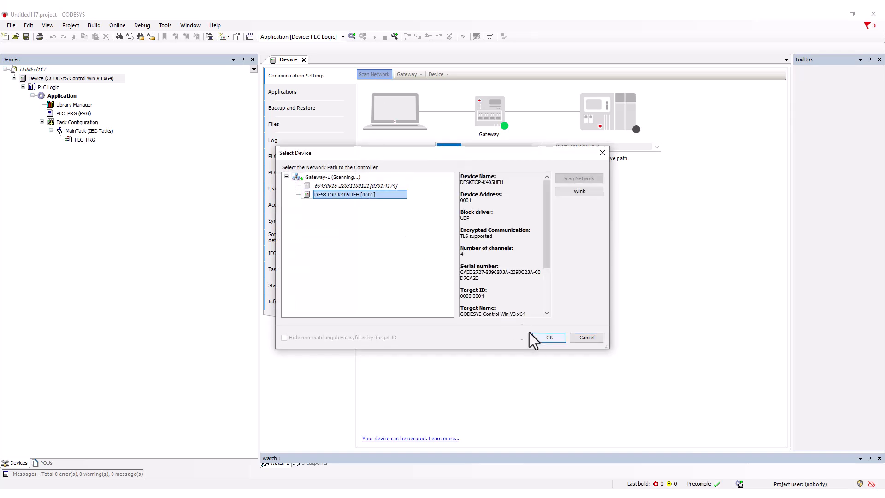
click(549, 337)
- Log on to the controller with the user name admin and the account password
text(admi)
text(•••••)
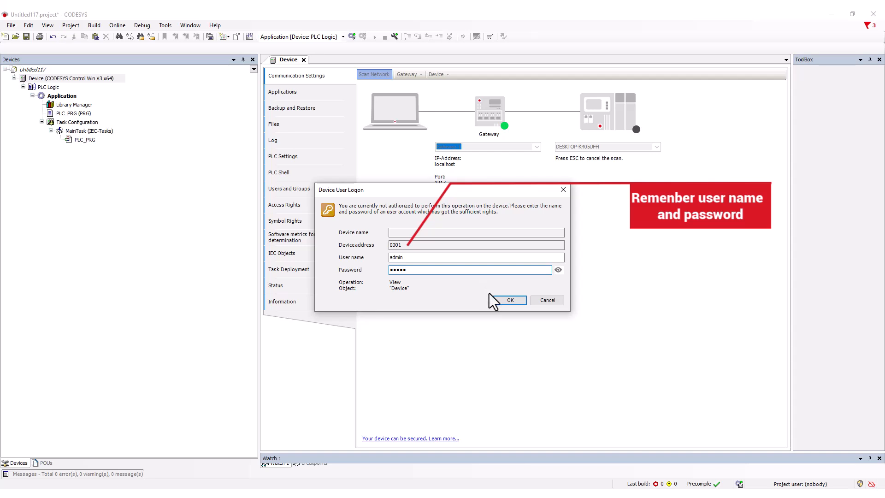
click(506, 300)
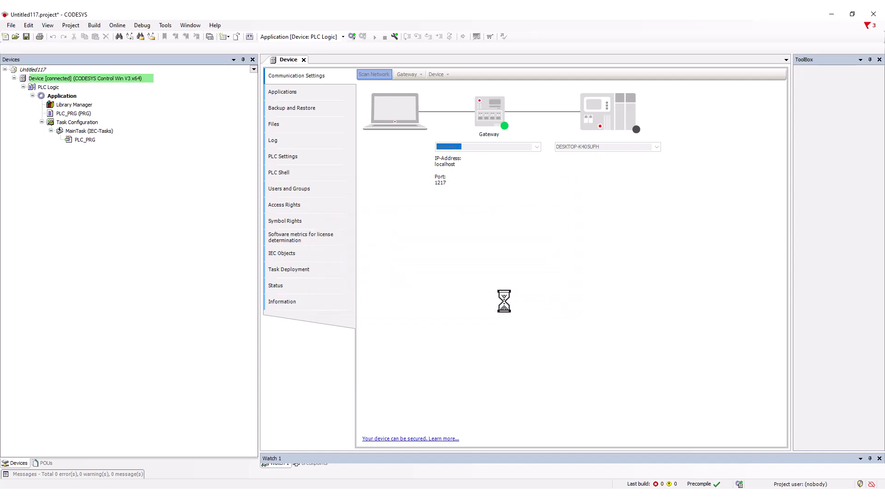
- Add an EtherCAT Master from the EtherCAT fieldbus masters to the Device and finish adding devices
click(109, 76)
right_click(110, 76)
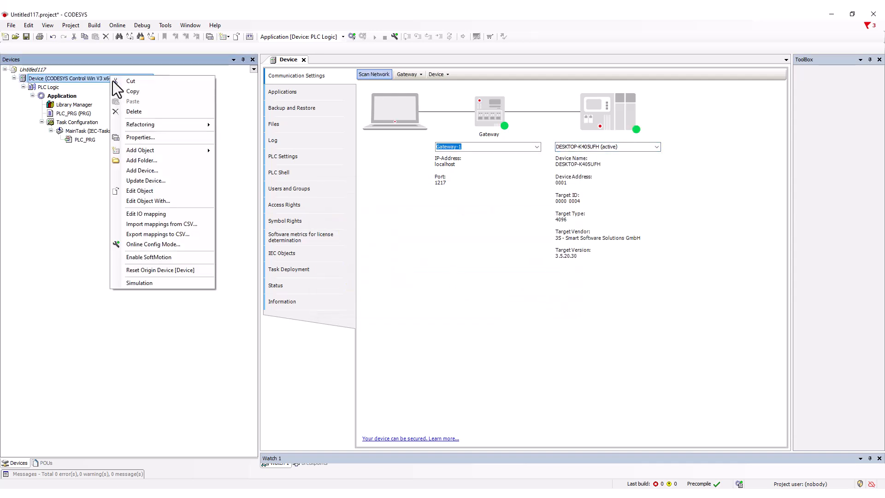
click(158, 170)
click(140, 133)
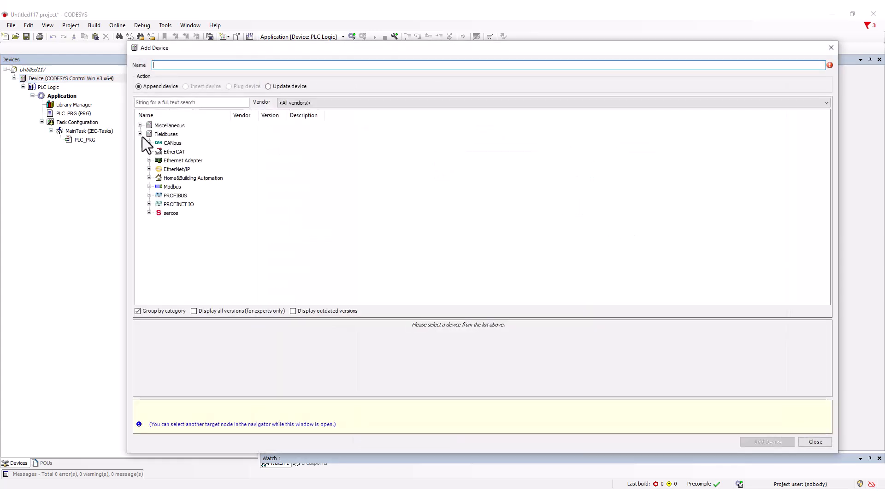
click(149, 151)
click(187, 180)
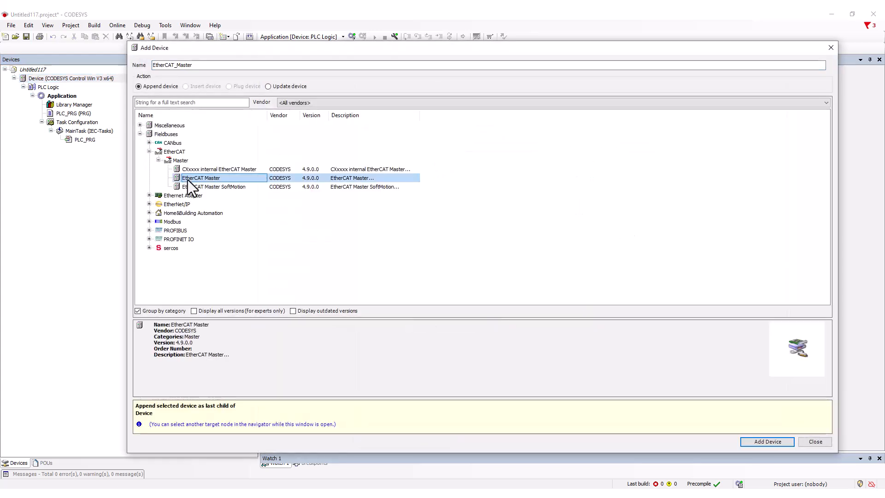
click(751, 444)
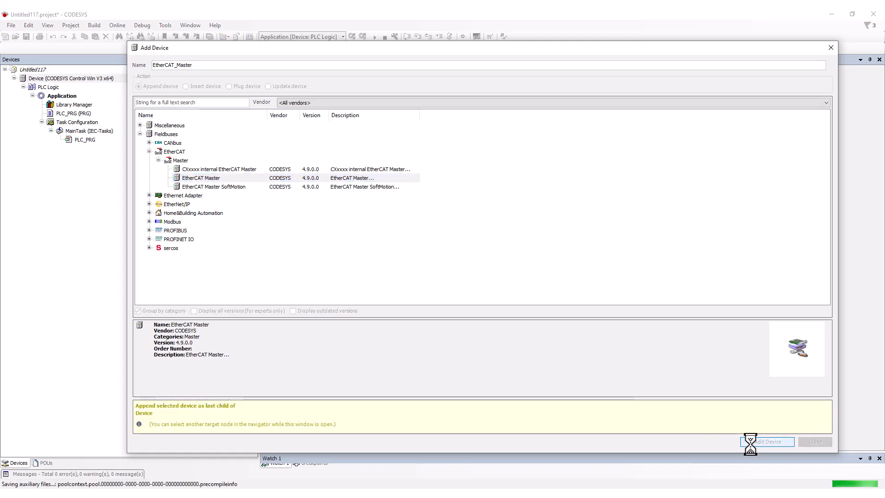
click(812, 442)
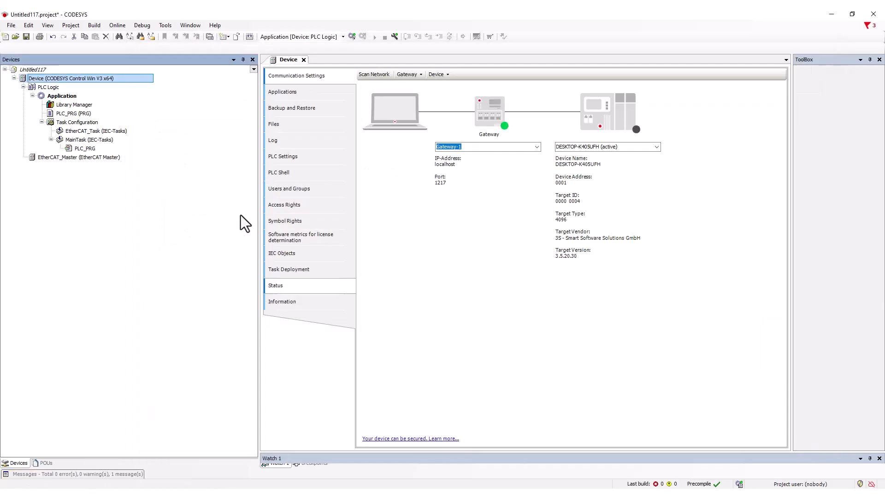
- Open the EtherCAT_Master settings and select the Anker USB LAN network adapter as its source address
double_click(101, 156)
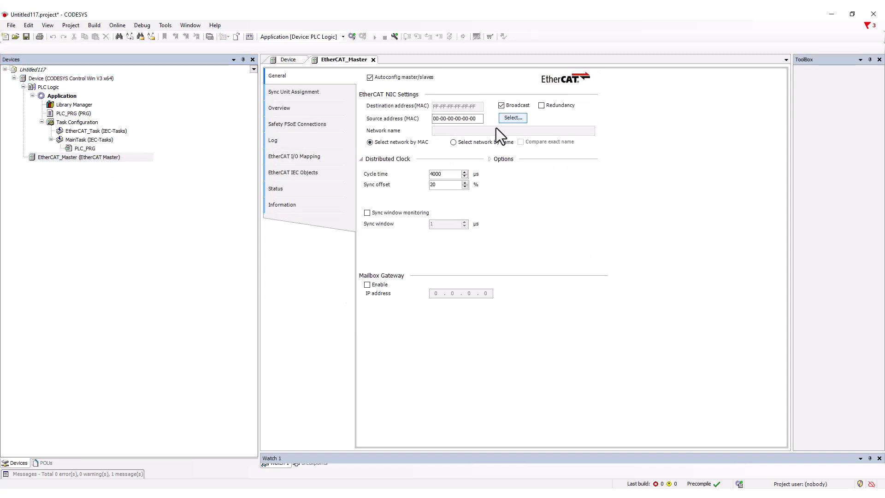
click(511, 118)
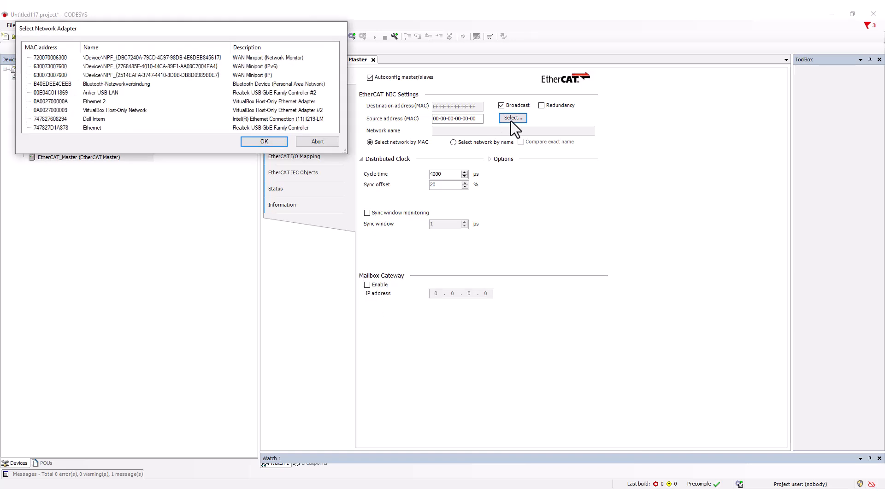
click(100, 92)
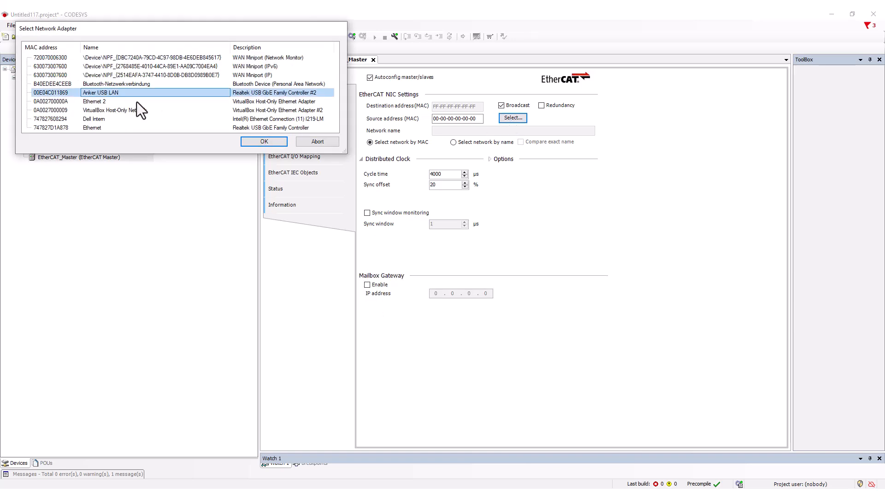
click(263, 142)
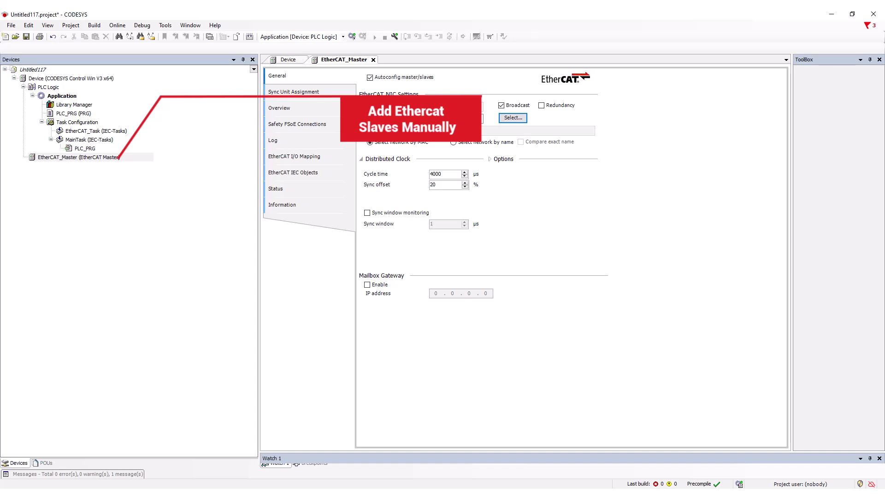
- Search the devices for "safet" and append the Kuhnke FIO Safety PLC EC to the EtherCAT_Master
right_click(54, 157)
click(106, 262)
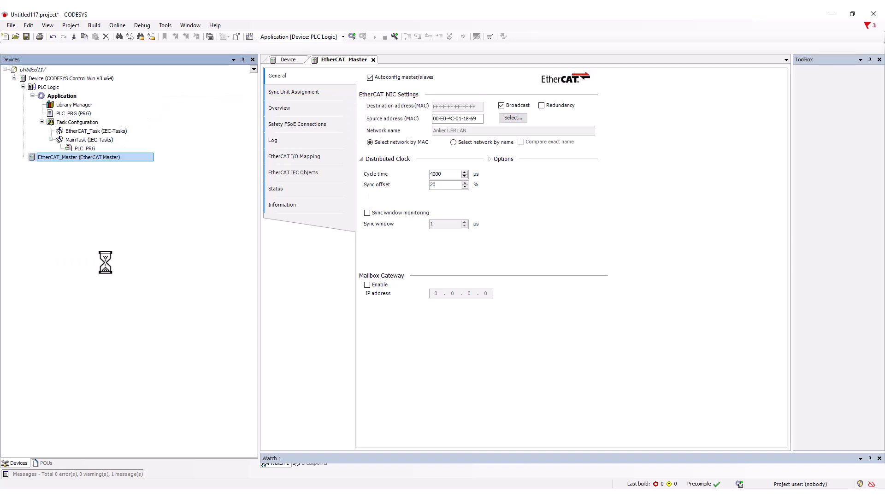
click(159, 105)
text(safet)
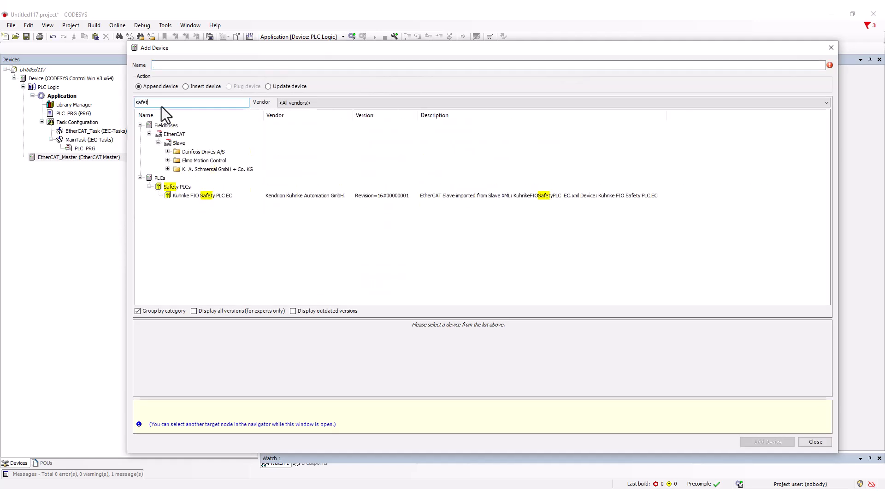
click(197, 196)
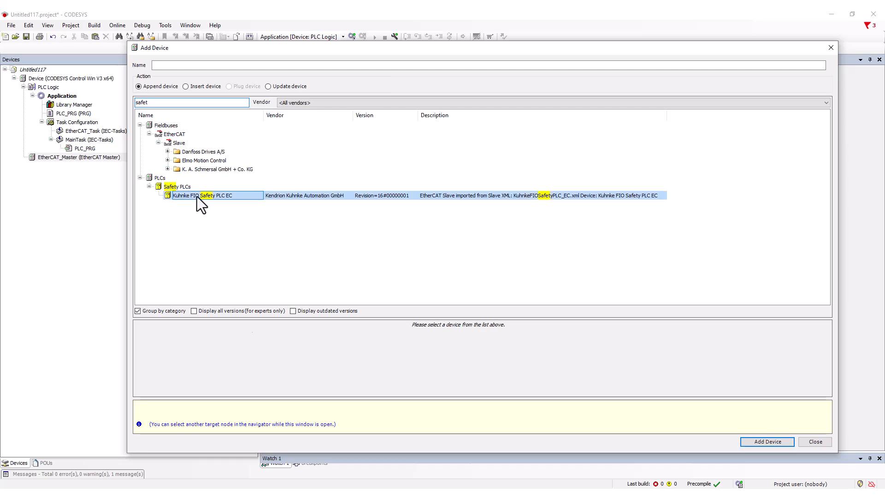
click(765, 440)
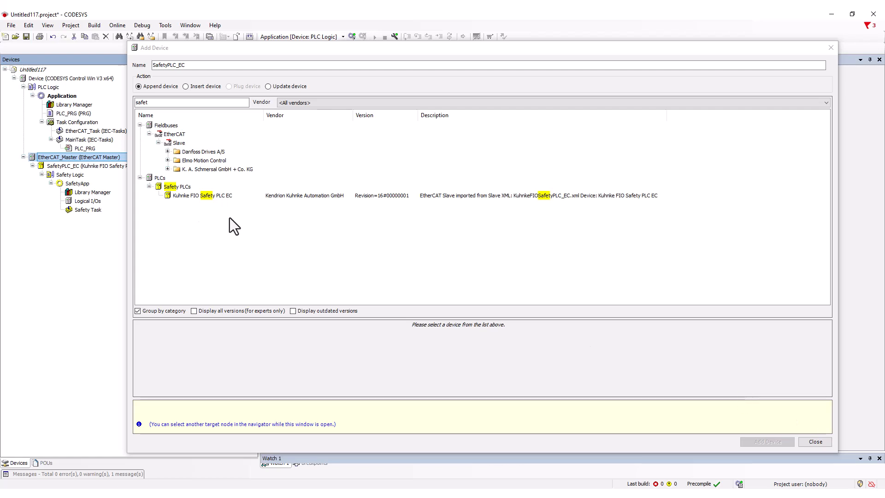
- Append the Kuhnke FIO Safety SDI16 SDO4 module, revision 16#00000009, from the Sicherheitsmodule group to SafetyPLC_EC
click(76, 165)
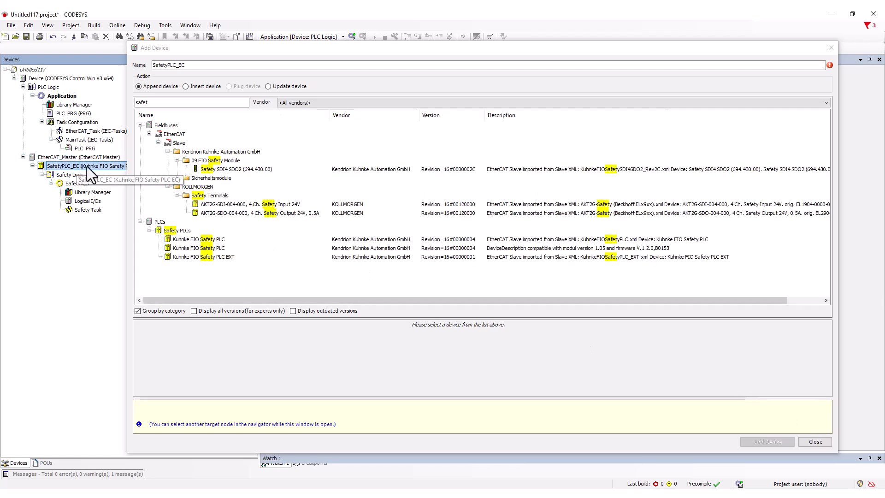
click(177, 178)
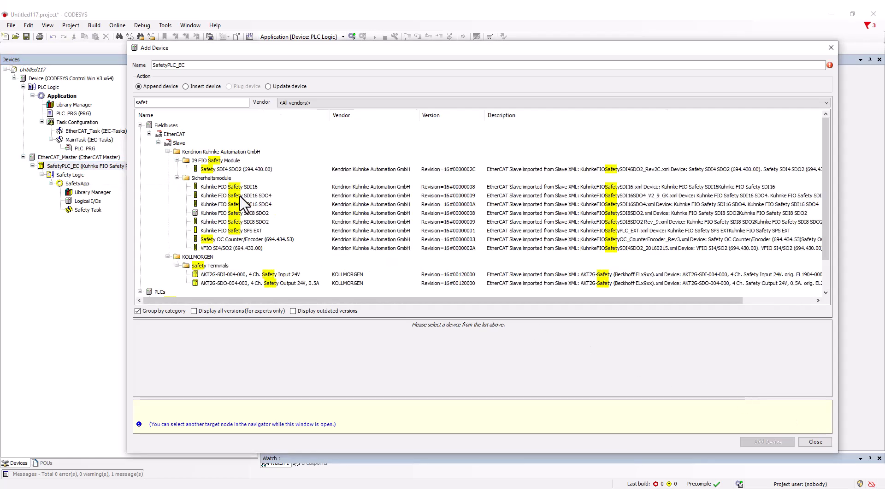
click(238, 196)
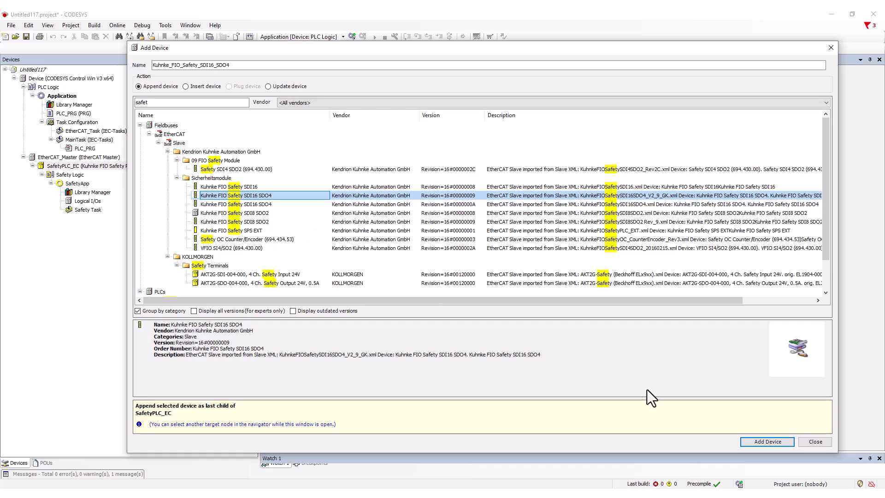
click(751, 440)
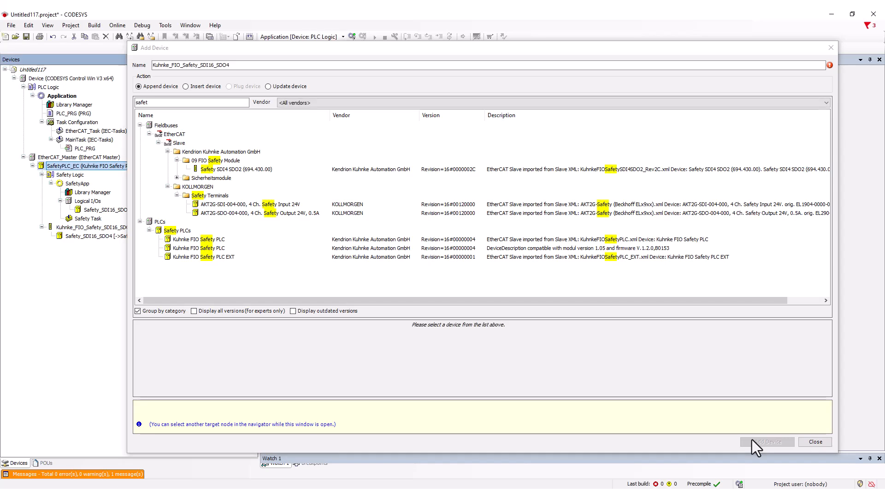
click(99, 157)
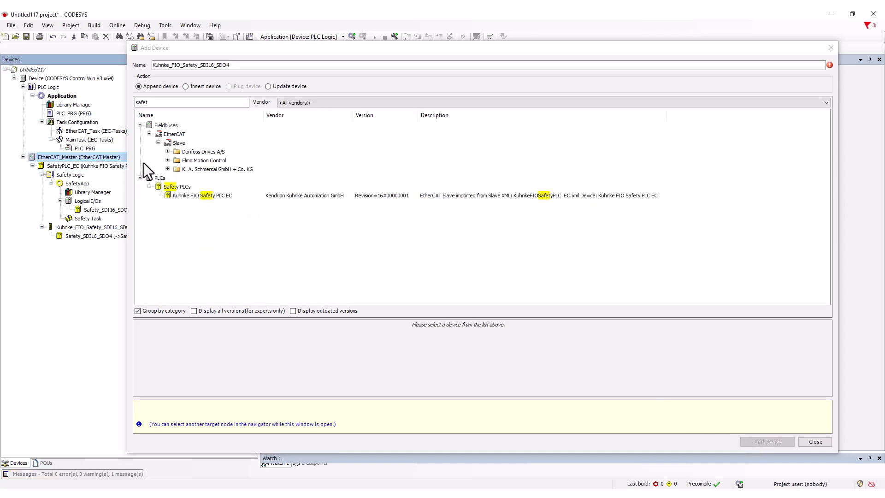
click(167, 161)
click(203, 178)
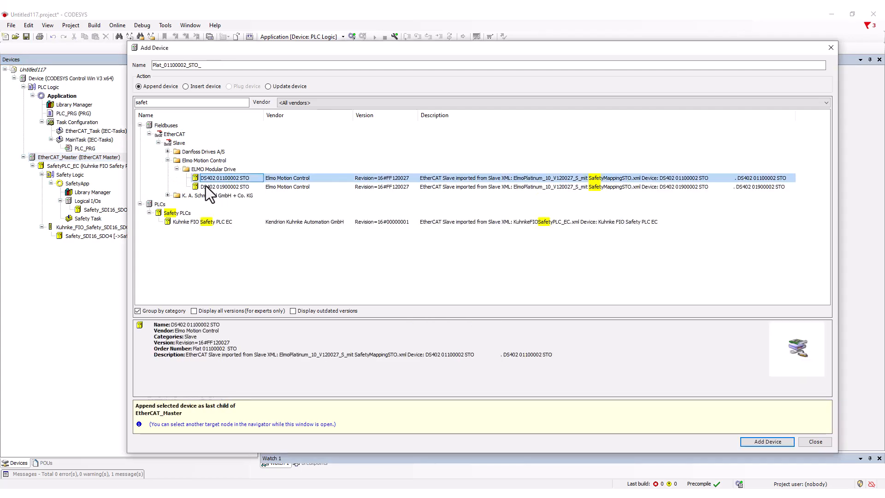
click(767, 442)
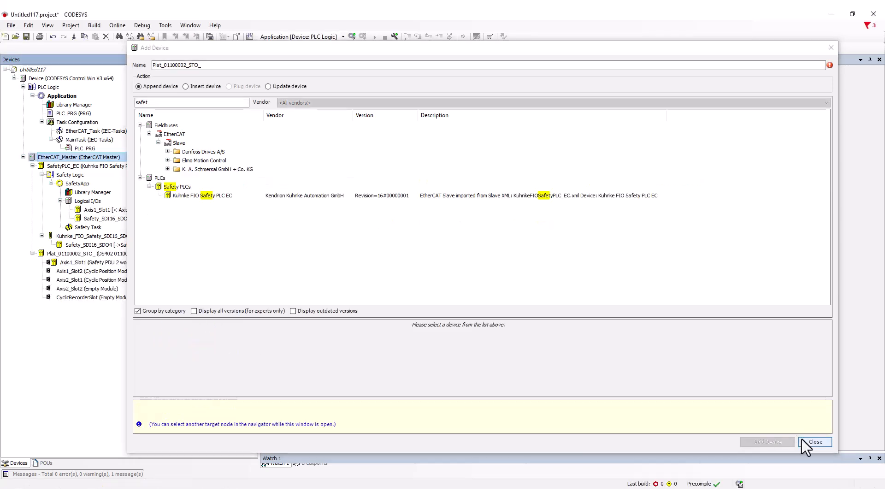
- Append the Schmersal SFB-EC-8M12-IOP Safety Field Box to the EtherCAT_Master and finish adding devices
click(168, 169)
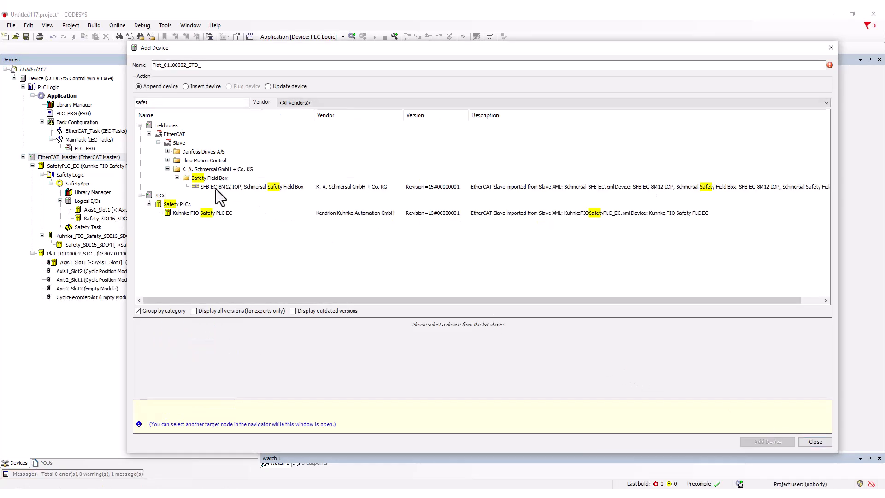
click(217, 187)
click(753, 444)
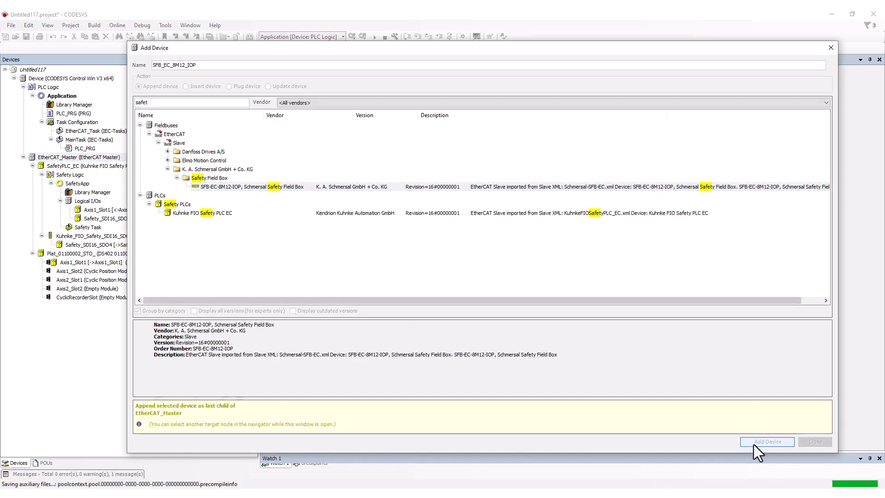
click(813, 441)
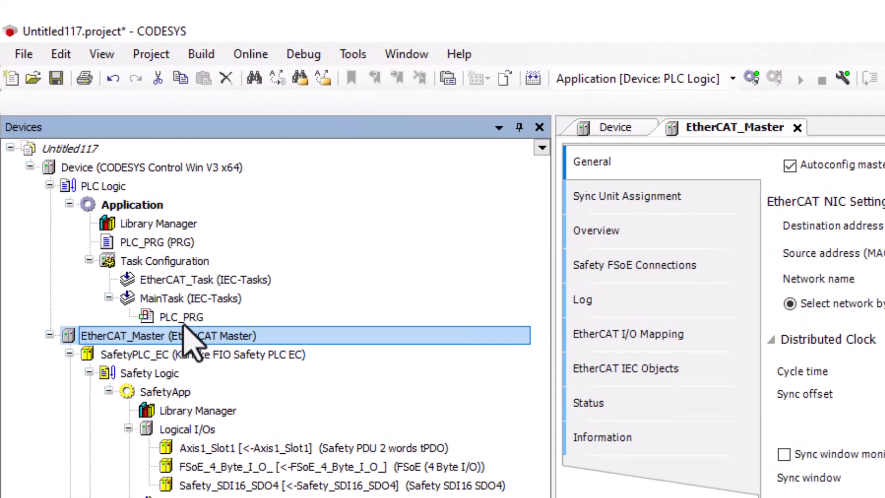
- Move the PLC_PRG call from MainTask to EtherCAT_Task and delete the emptied MainTask
click(84, 149)
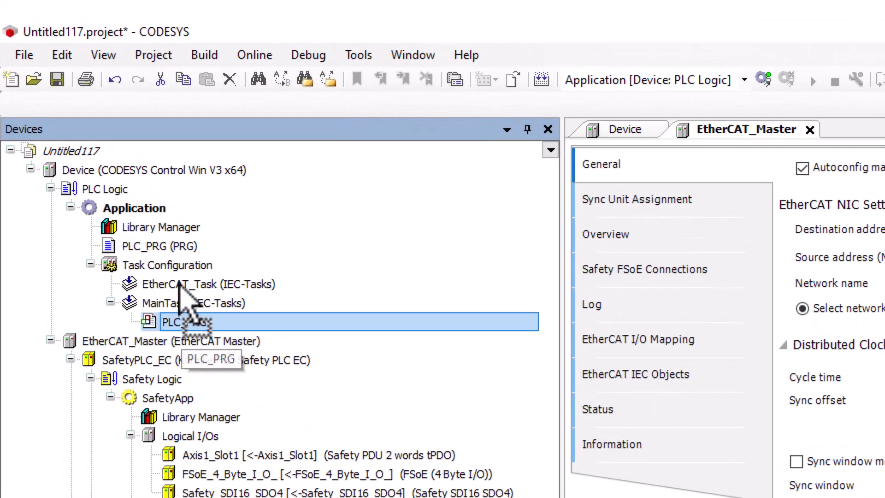
double_click(170, 284)
click(129, 322)
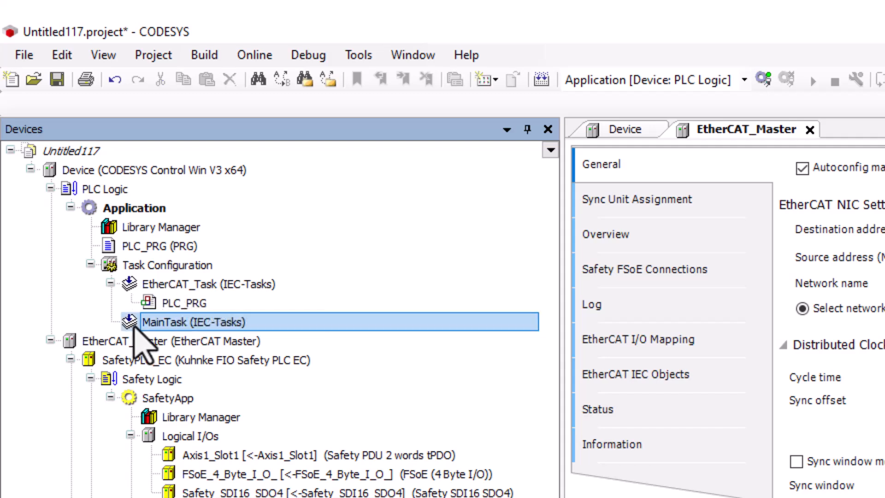
right_click(132, 324)
click(183, 403)
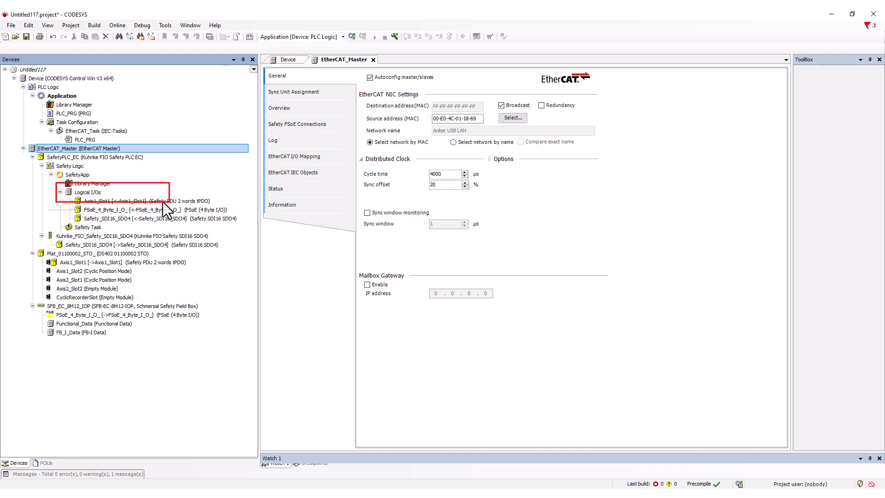
- Examine the safe configuration and I/O mapping of the logical Safety_SDI16_SDO4, and the I/O mapping of Axis1_Slot1
double_click(166, 219)
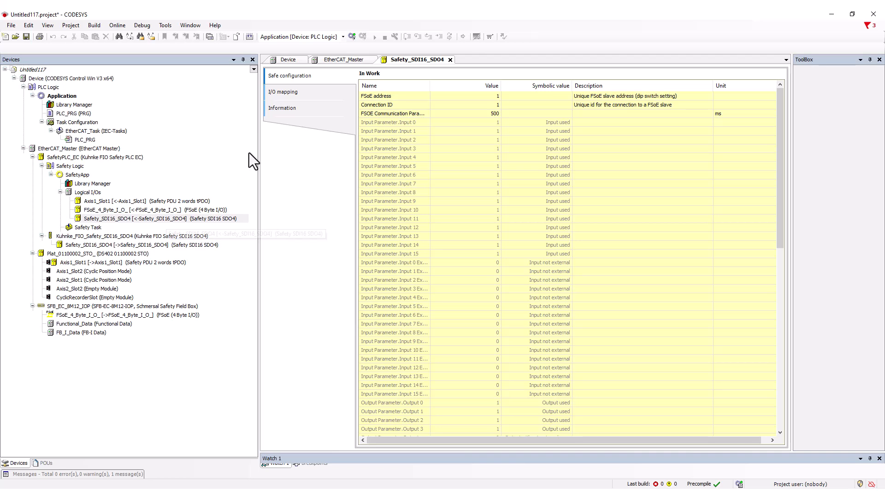
click(289, 94)
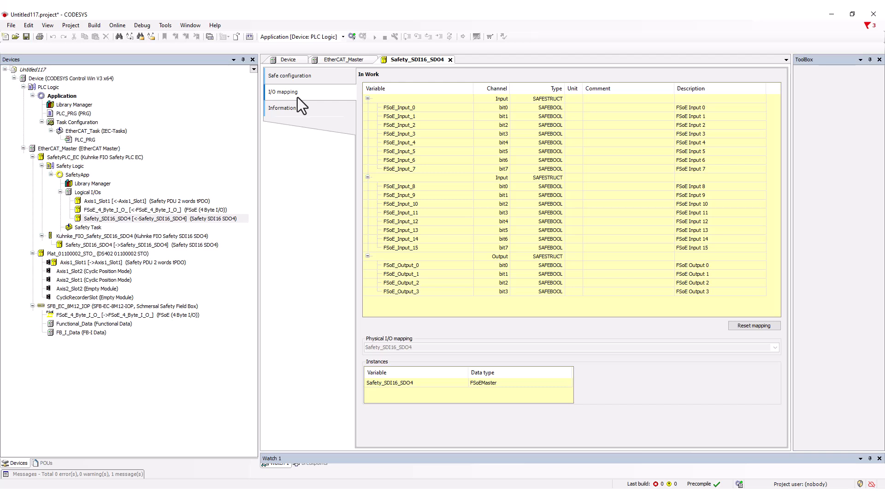
double_click(111, 200)
click(272, 93)
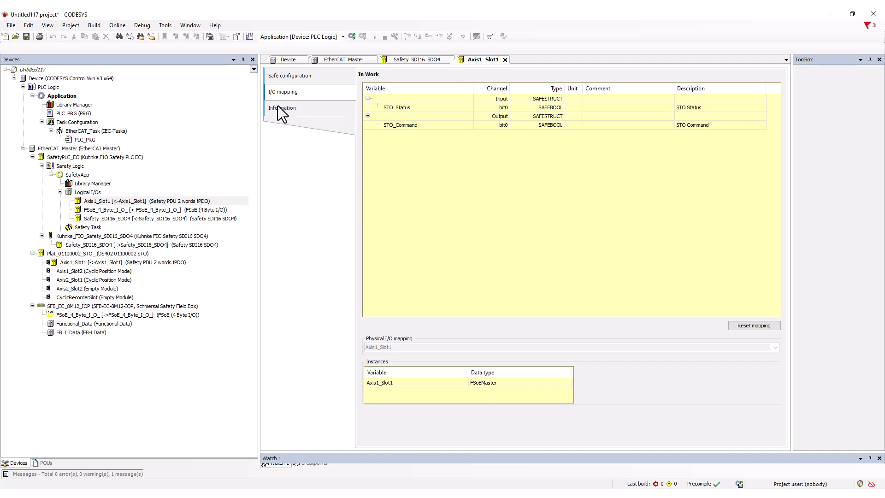
- Add a Basic POU (Safety) named POU of type PROGRAM to SafetyApp
right_click(82, 178)
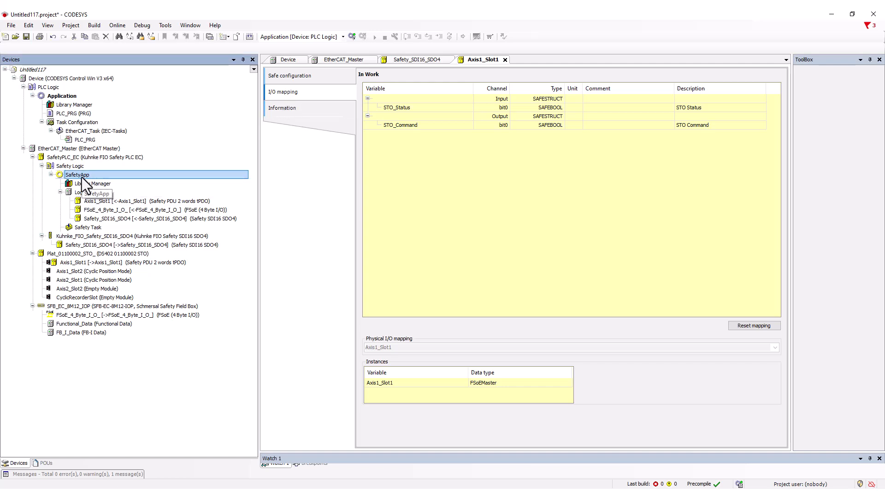
mouse_move(137, 236)
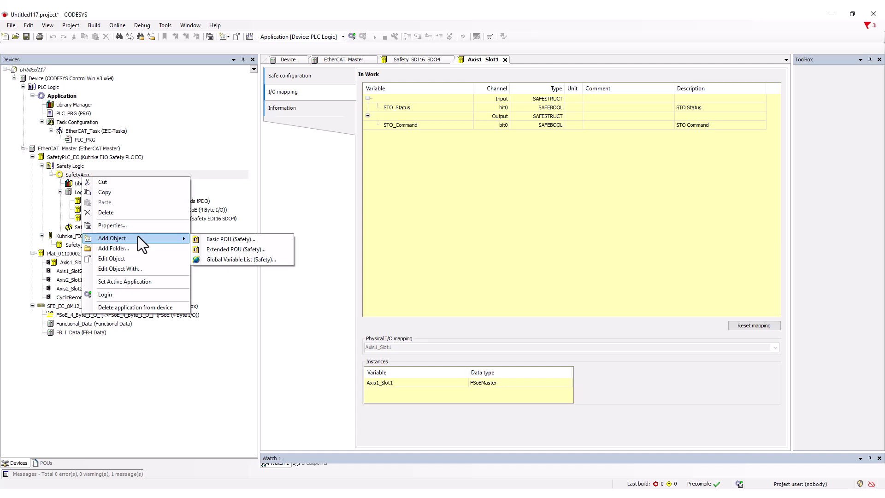
click(209, 241)
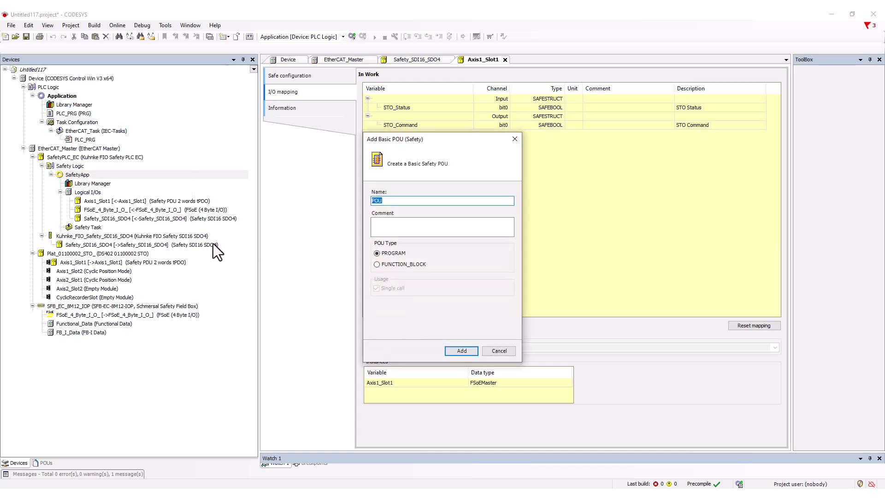
click(461, 351)
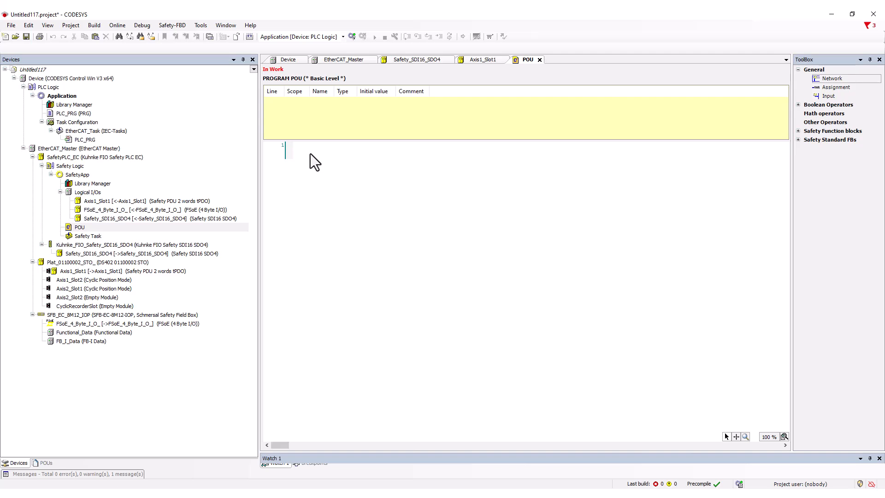
- Insert an FSoEMaster function block from the SIODRVFSOE library into network 1 of the safety POU
right_click(311, 153)
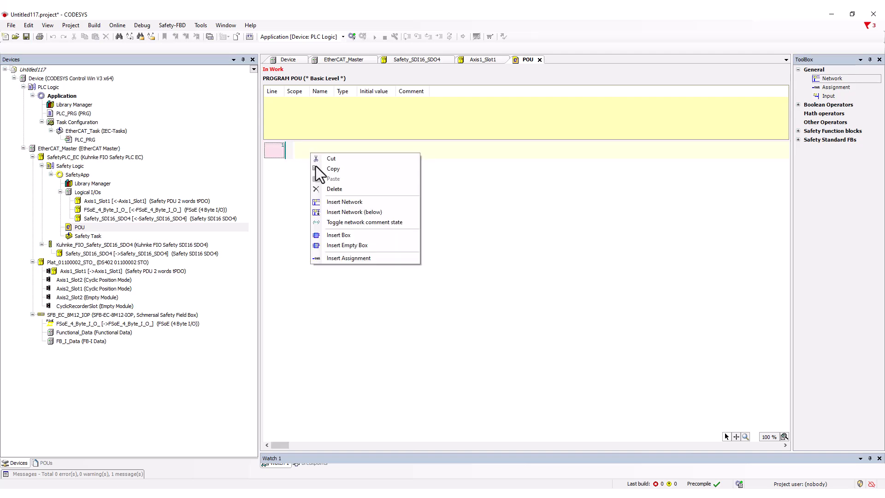
click(346, 236)
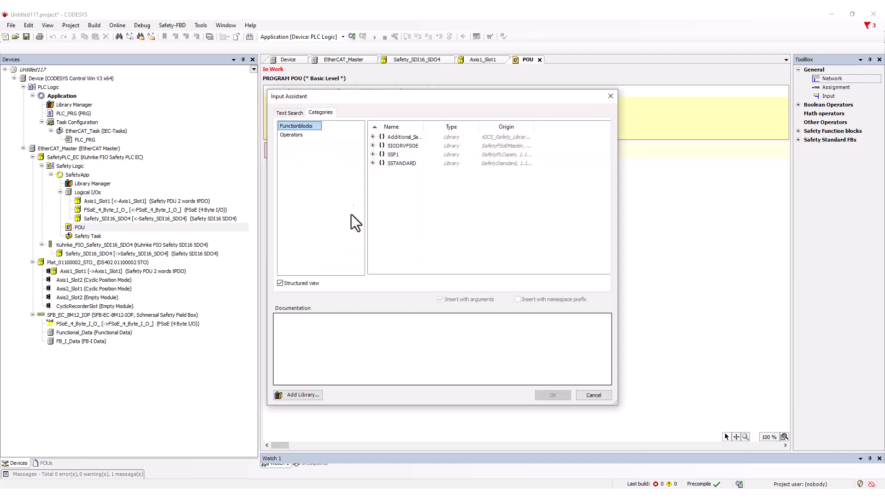
click(372, 146)
drag(423, 123, 466, 122)
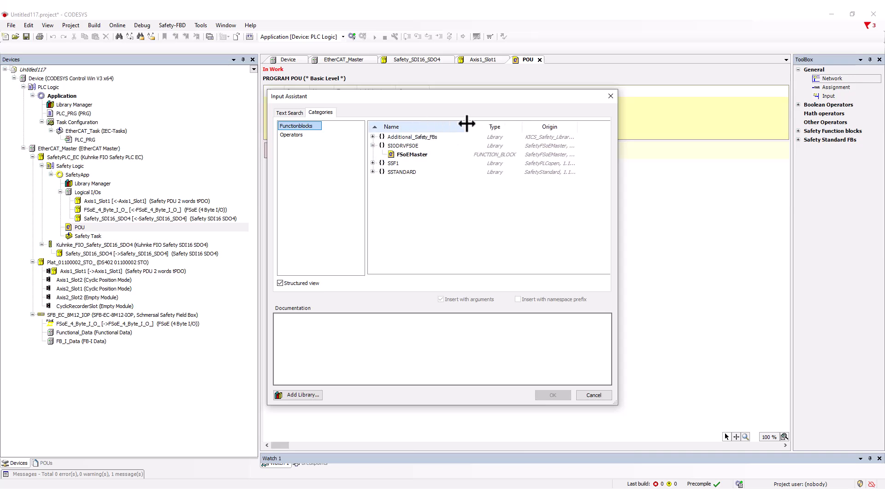
click(417, 156)
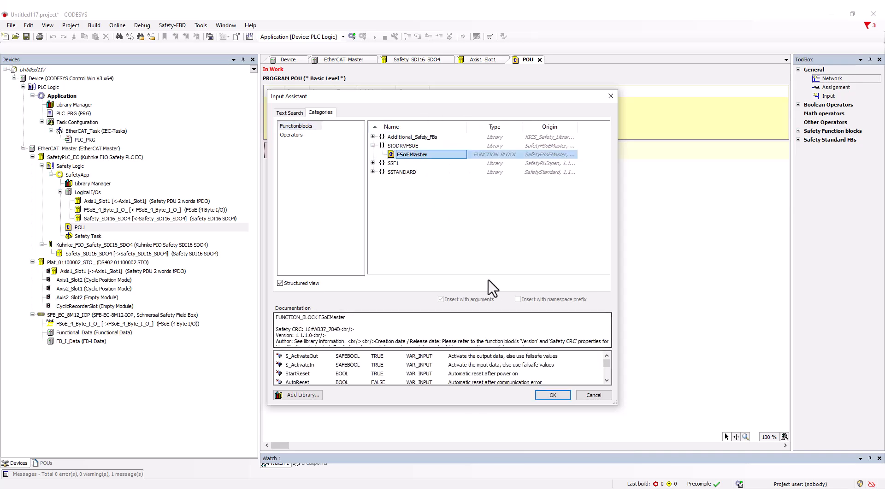
click(553, 394)
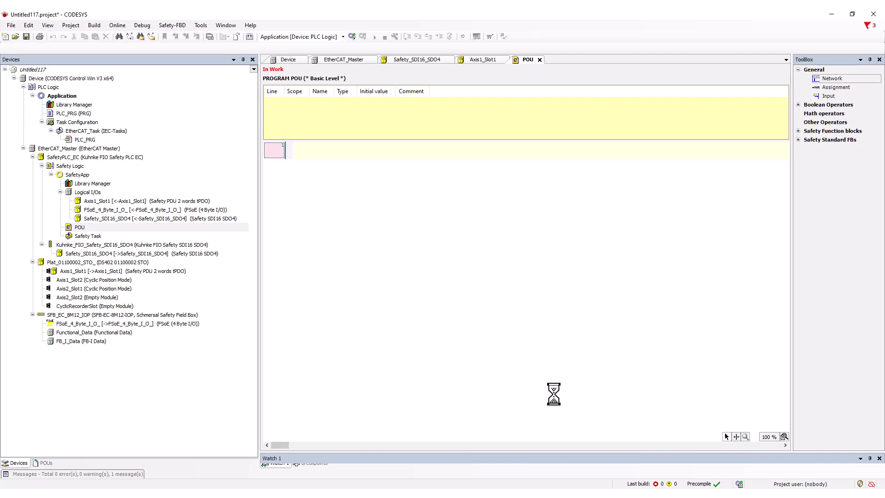
click(442, 276)
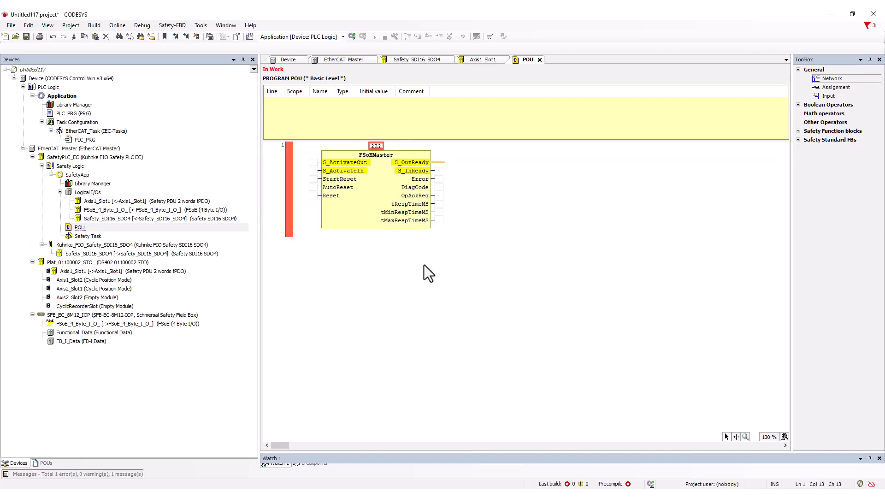
- Assign Axis1_Slot1 as the instance name of the FSoEMaster block in network 1, using the logical I/O's name
click(414, 318)
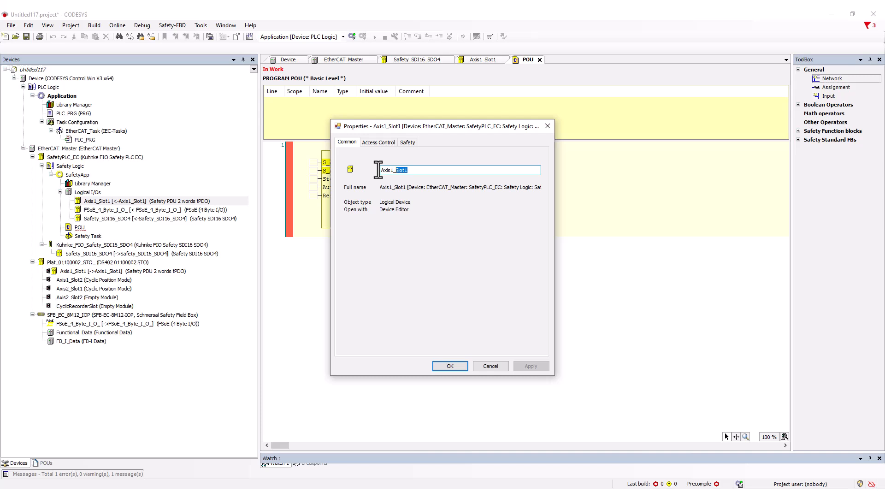
drag(377, 169, 377, 170)
right_click(386, 169)
click(413, 200)
click(496, 364)
click(375, 146)
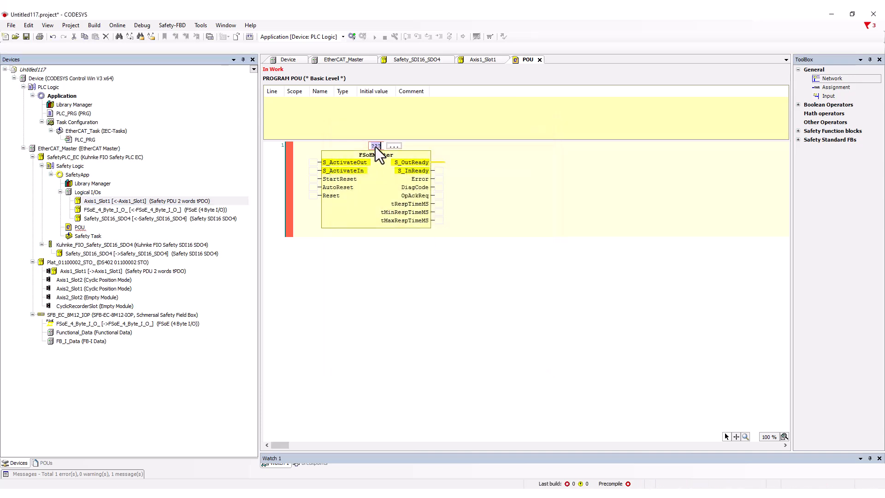
right_click(375, 147)
click(397, 175)
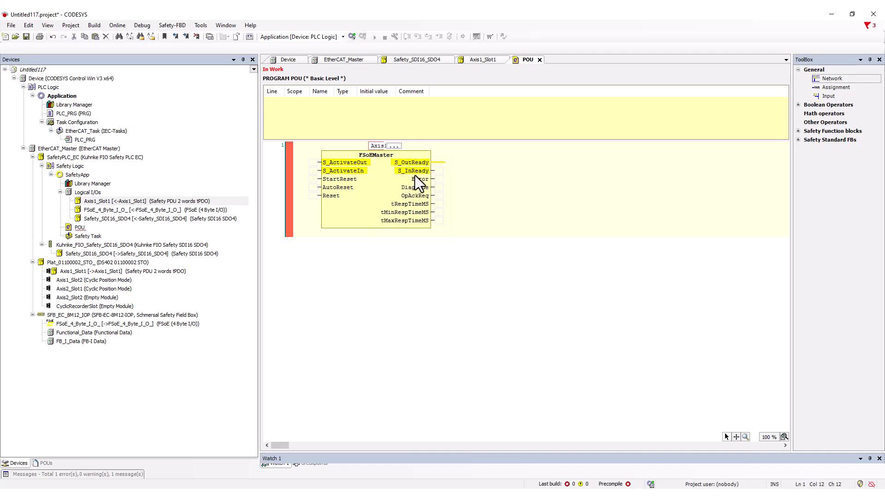
key(Return)
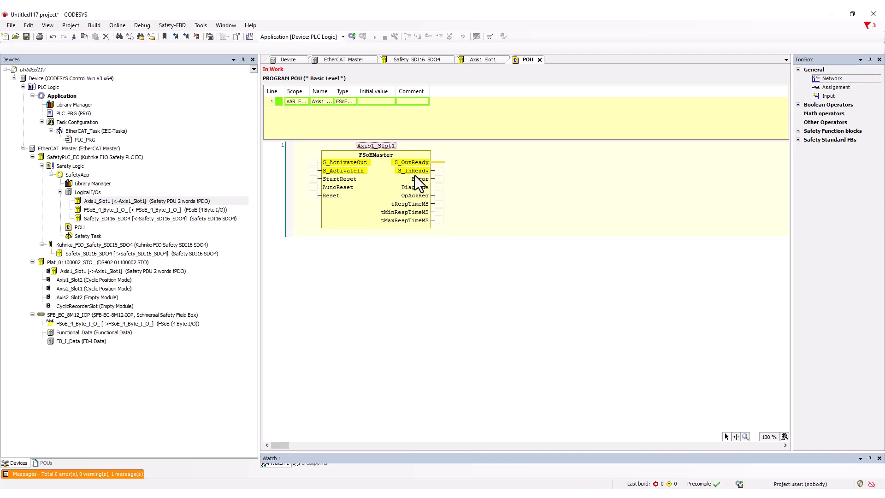
- Set the AutoReset input of the Axis1_Slot1 FSoEMaster block to TRUE
click(314, 187)
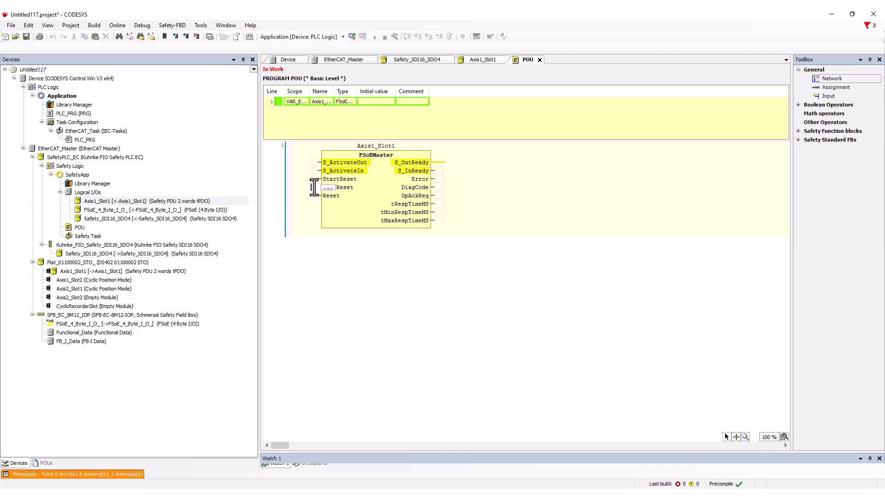
text(tru)
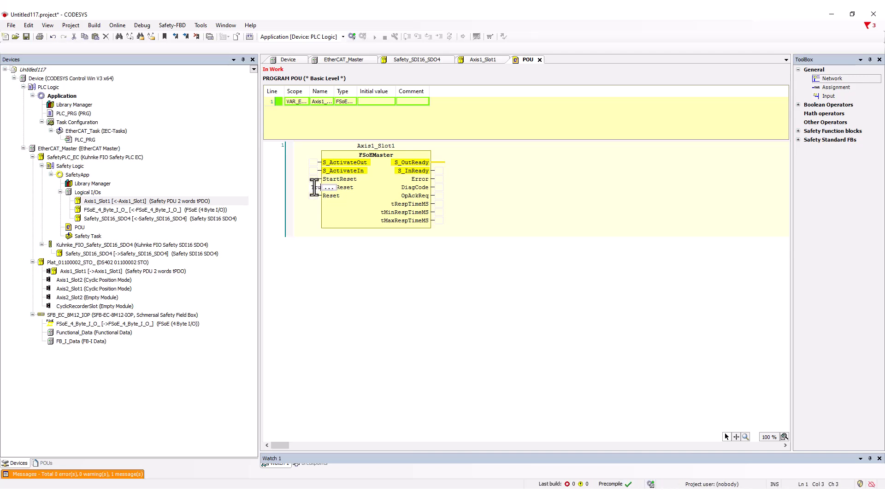
text(e)
key(Return)
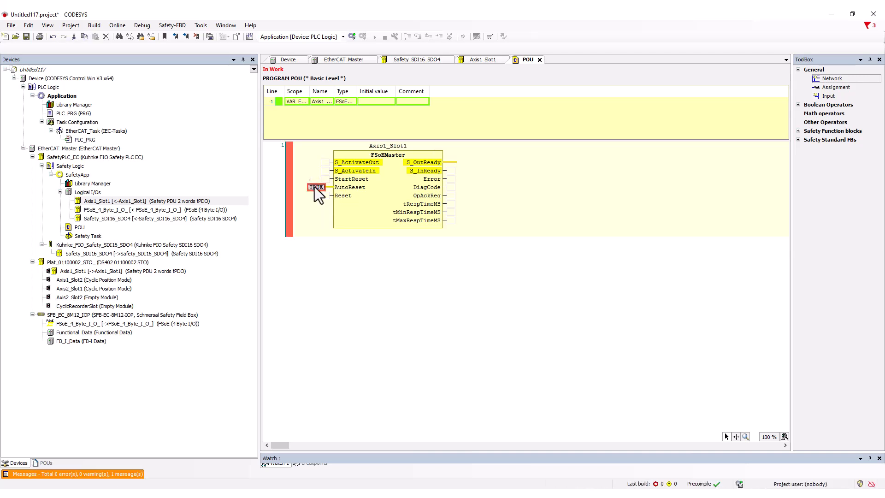
- Add two empty networks below network 1 in the safety POU
right_click(380, 238)
click(386, 243)
right_click(373, 270)
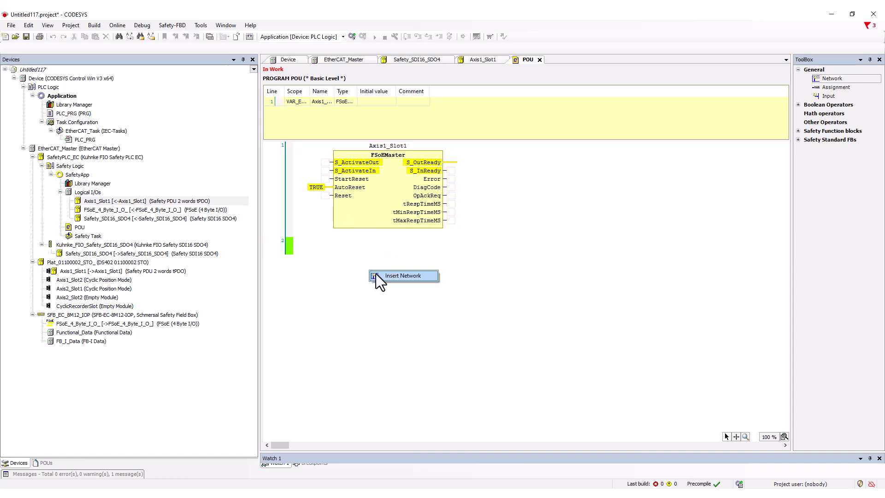
click(383, 275)
- Copy the FSoEMaster block from network 1 into networks 2 and 3
click(375, 193)
right_click(375, 193)
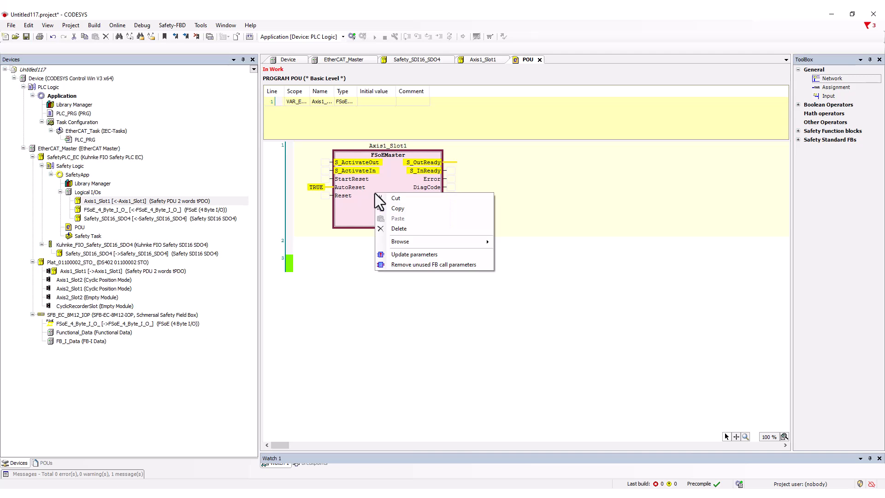
click(402, 211)
click(373, 238)
right_click(373, 238)
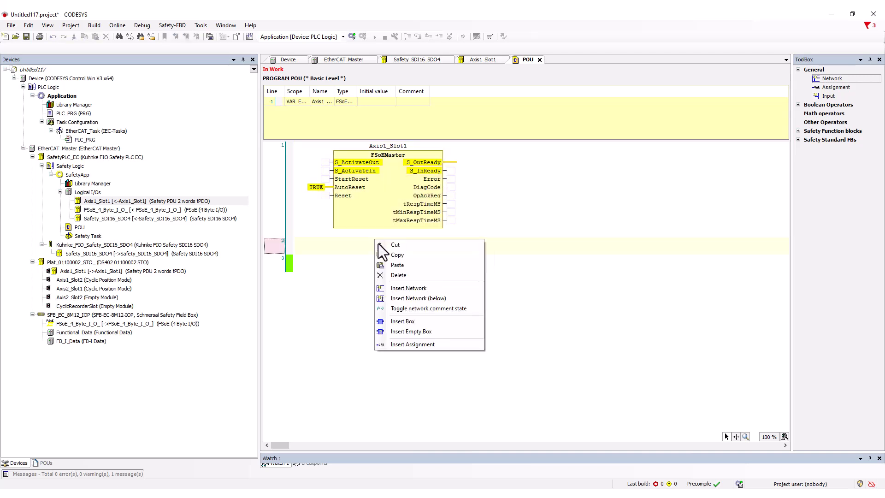
click(387, 265)
click(369, 338)
right_click(370, 338)
click(388, 364)
- Set the FSoEMaster instance name in network 2 to FSoE_4_Byte_I_O, copied from the logical I/O
click(121, 209)
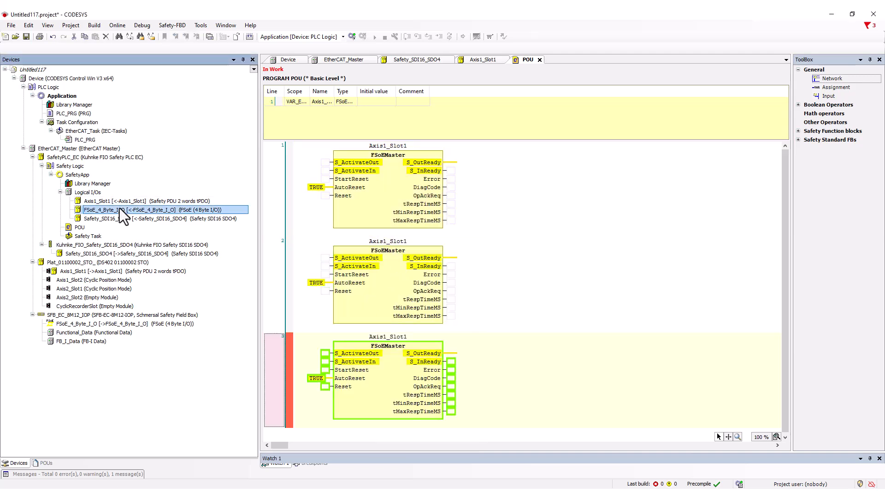
right_click(121, 210)
click(143, 268)
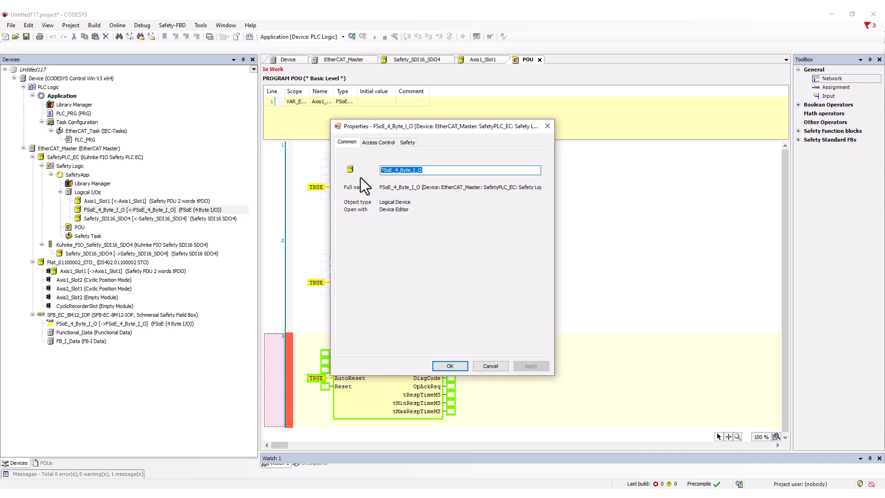
right_click(415, 171)
click(444, 199)
click(450, 366)
click(388, 239)
right_click(388, 239)
click(421, 269)
- Set the FSoEMaster instance name in network 3 to Safety_SDI16_SDO4, copied from the logical I/O
right_click(91, 217)
click(121, 266)
key(ctrl+c)
click(450, 366)
right_click(397, 337)
click(422, 366)
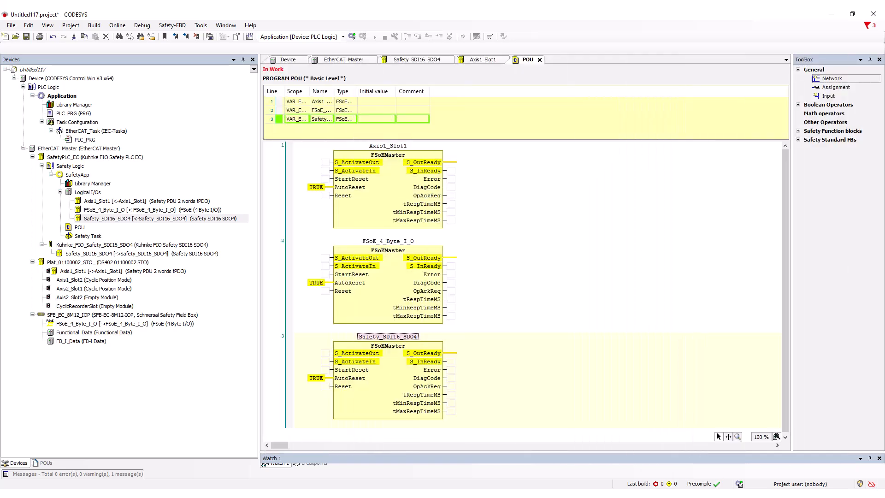
- Set both the FSoE address and the connection ID of the logical Safety_SDI16_SDO4 to 2 in its safe configuration
double_click(167, 218)
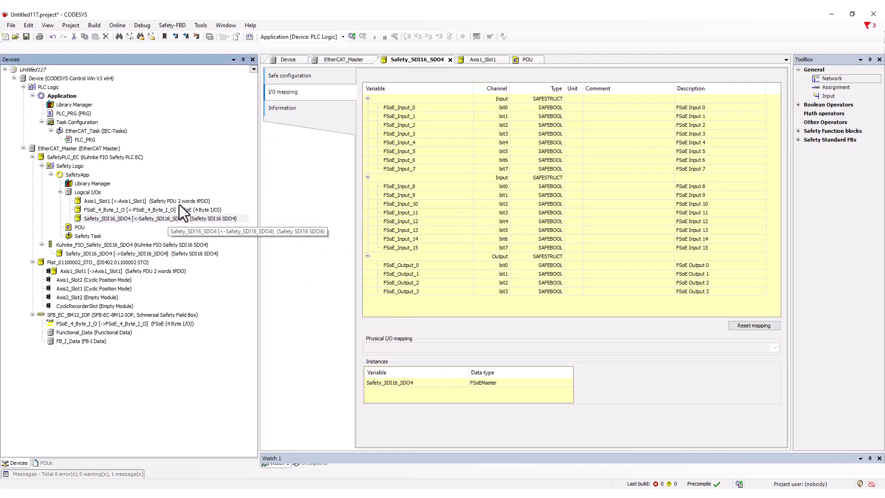
click(299, 76)
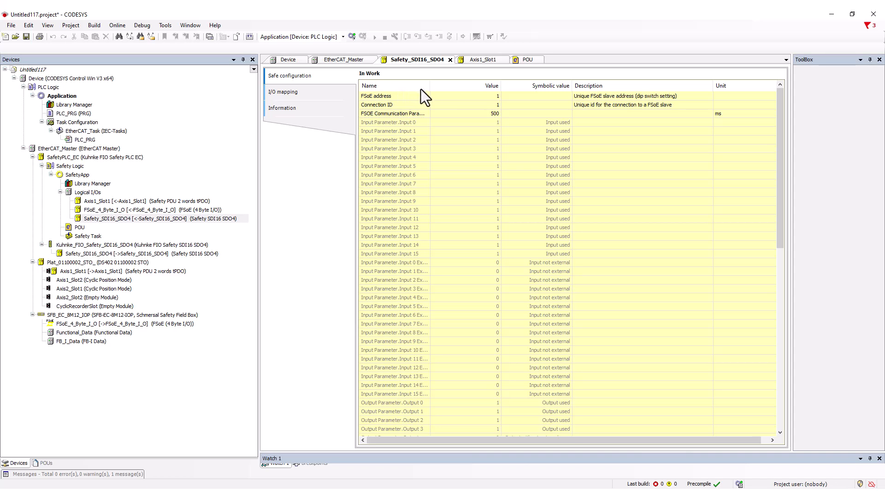
double_click(496, 96)
double_click(497, 105)
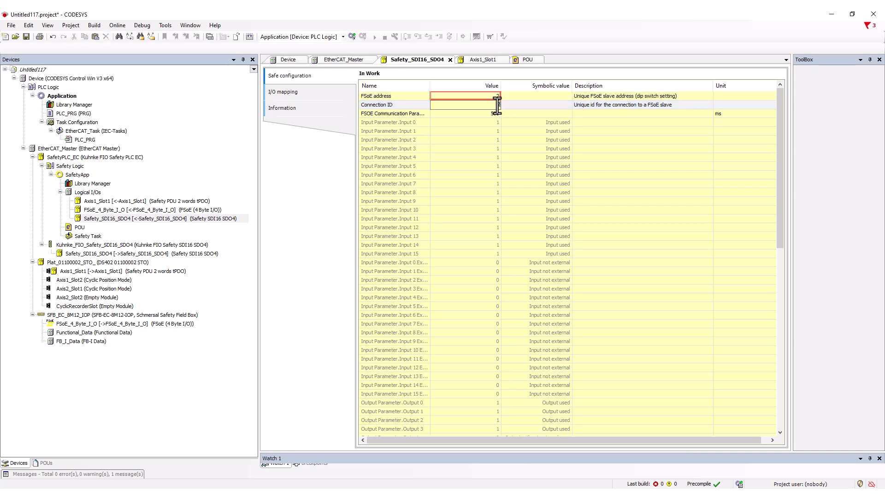
text(2)
- Give the logical FSoE_4_Byte_I_O its own unique FSoE address and connection ID in its safe configuration
click(112, 209)
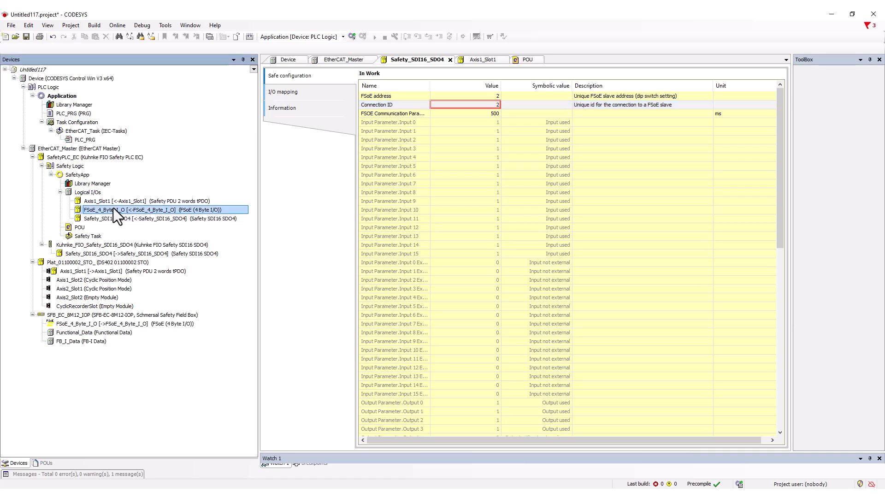
double_click(113, 210)
double_click(494, 95)
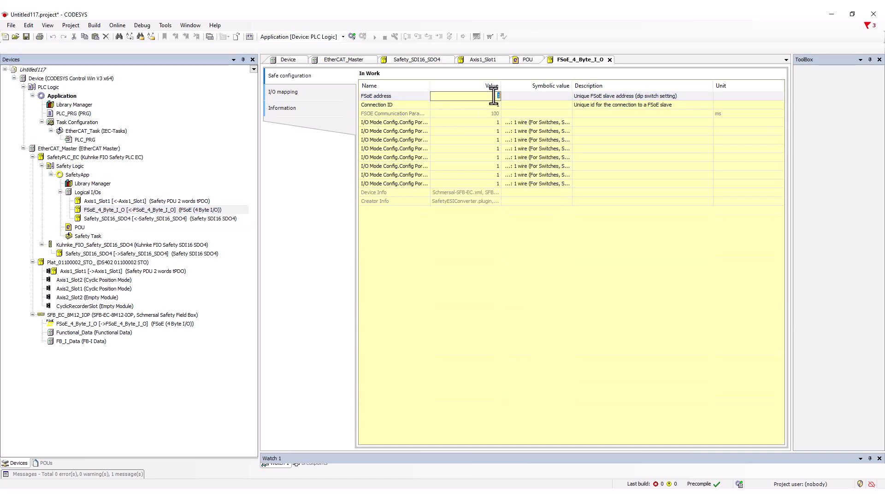
click(496, 101)
click(496, 104)
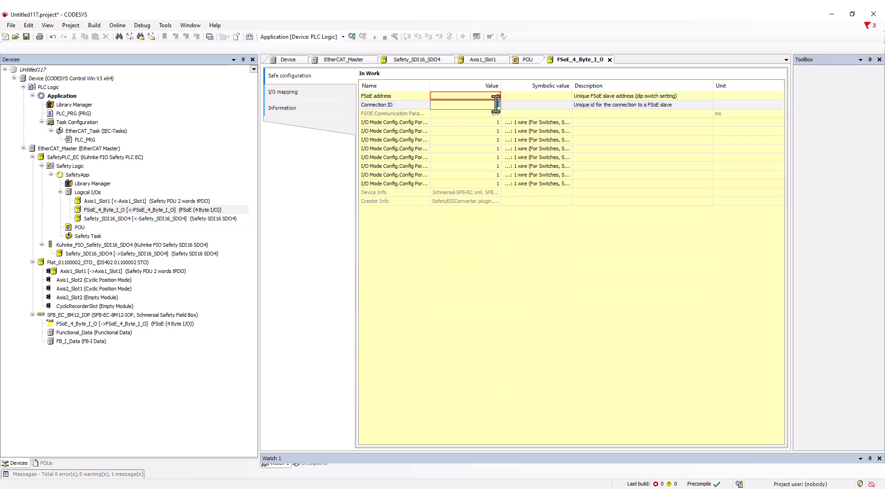
- Open the safe configuration of Axis1_Slot1 and copy the drive's Safe Params CRC from Elmo Application Studio II
double_click(112, 201)
click(322, 74)
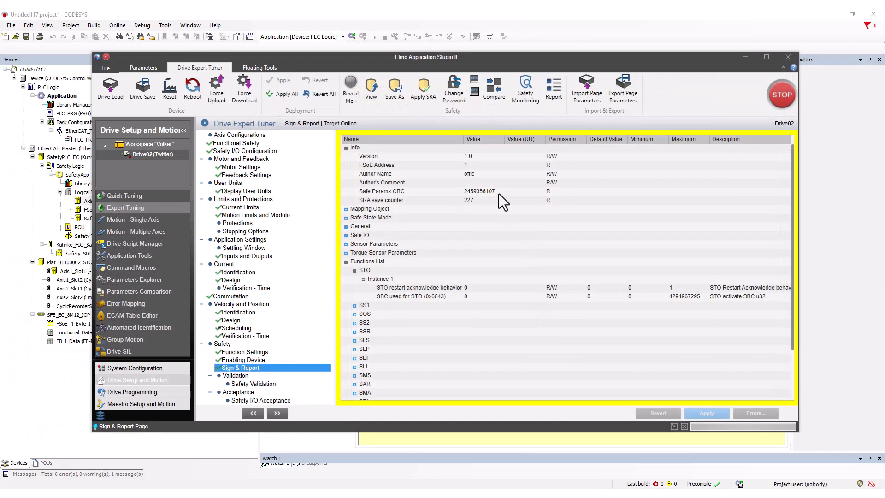
double_click(498, 193)
right_click(473, 194)
click(493, 211)
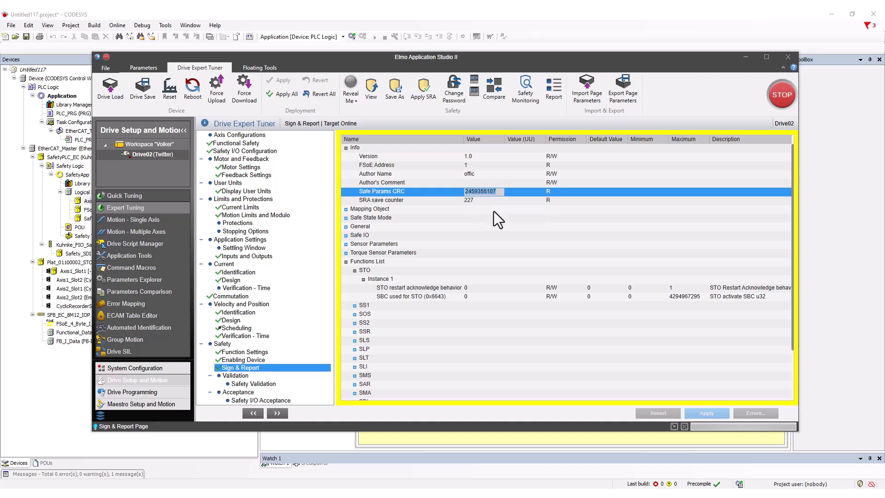
click(745, 58)
double_click(494, 130)
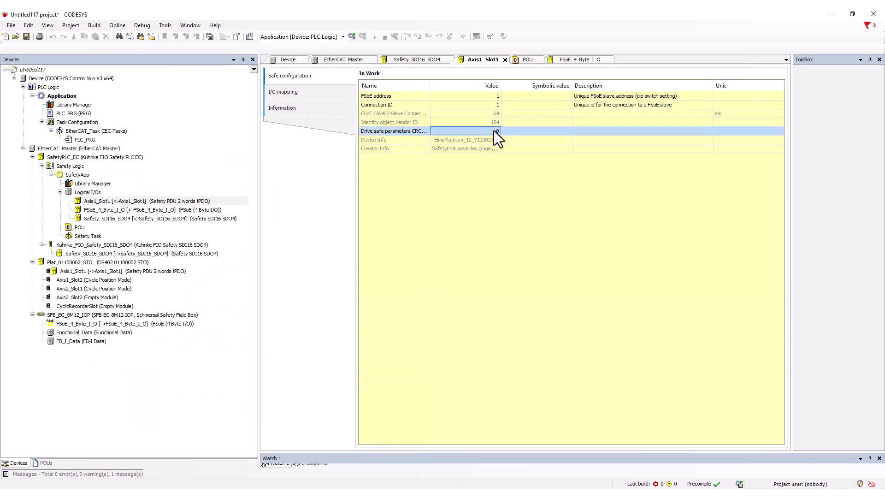
right_click(496, 134)
click(516, 171)
key(BackSpace)
key(Return)
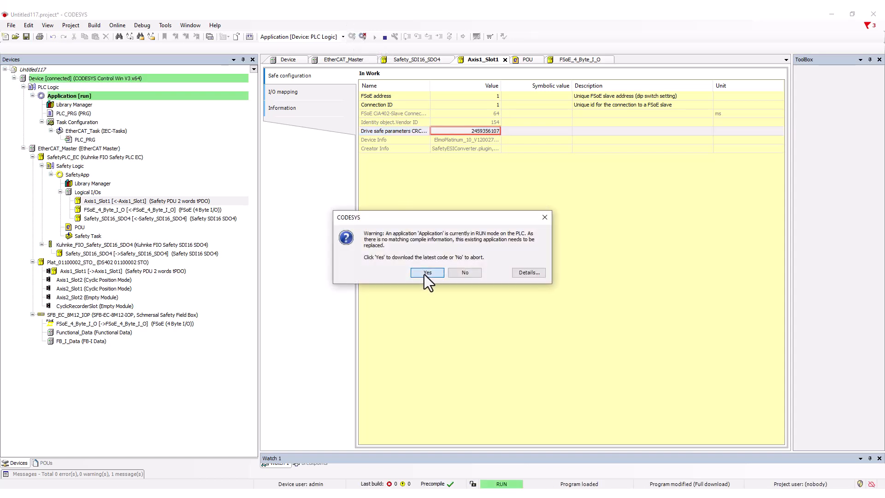
- Download the latest standard application to the PLC, replacing the existing one, and start it
click(423, 274)
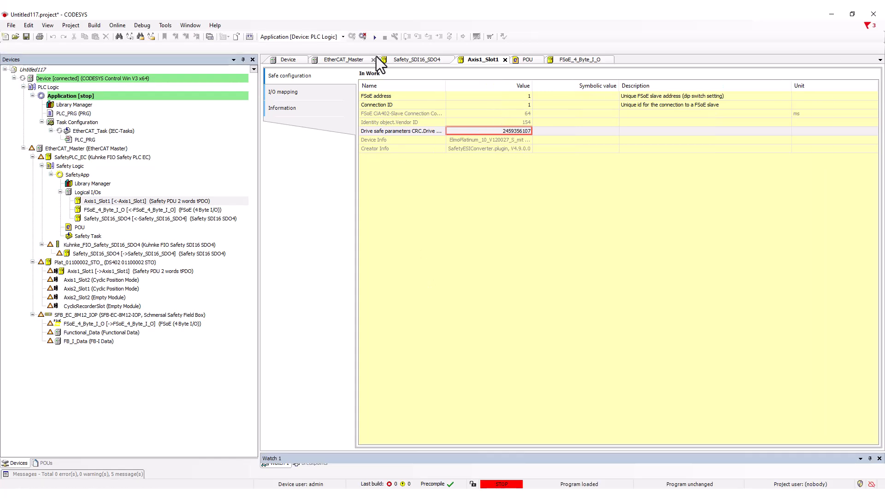
click(374, 39)
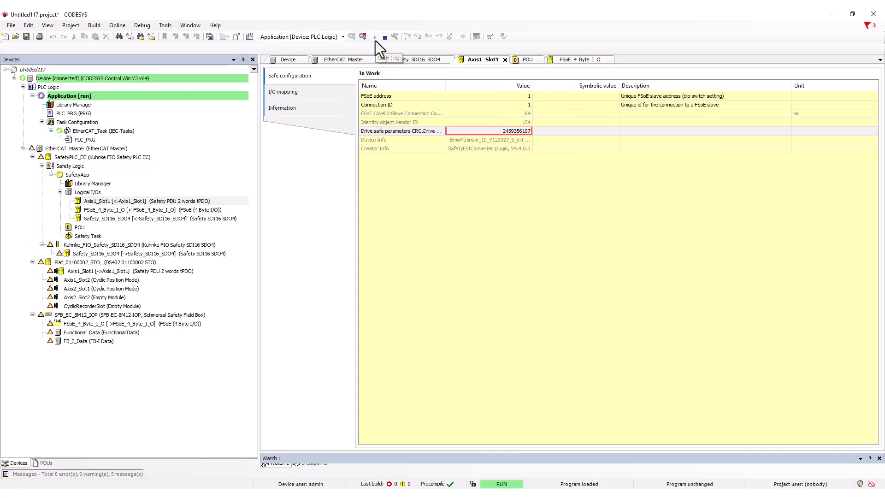
- Make SafetyApp the active application and log in to the safety PLC with a confirmed connection, entering the device serial number
click(341, 36)
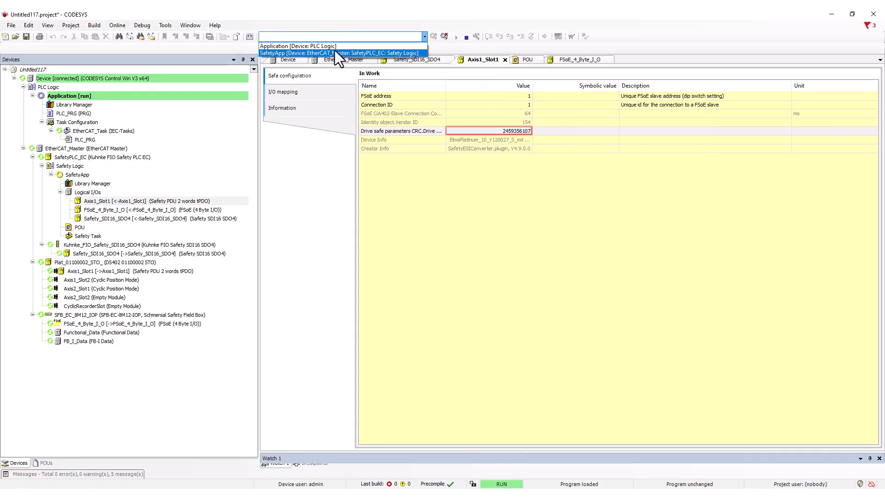
click(334, 50)
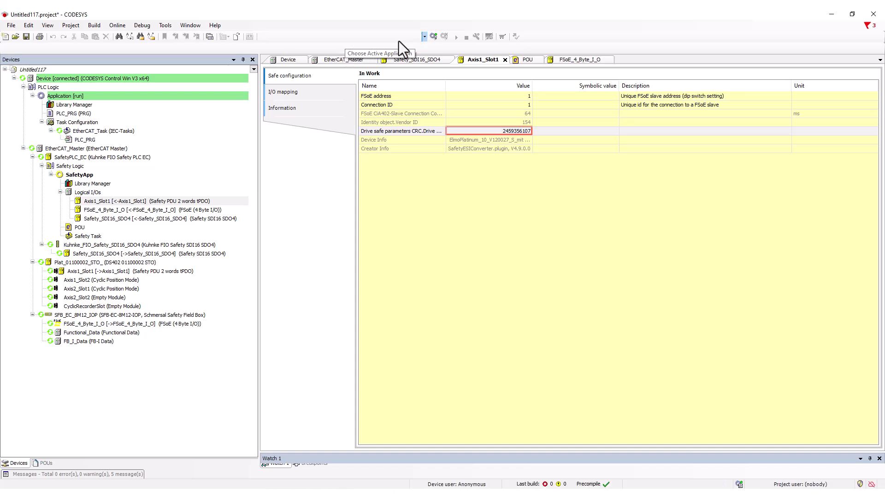
click(433, 36)
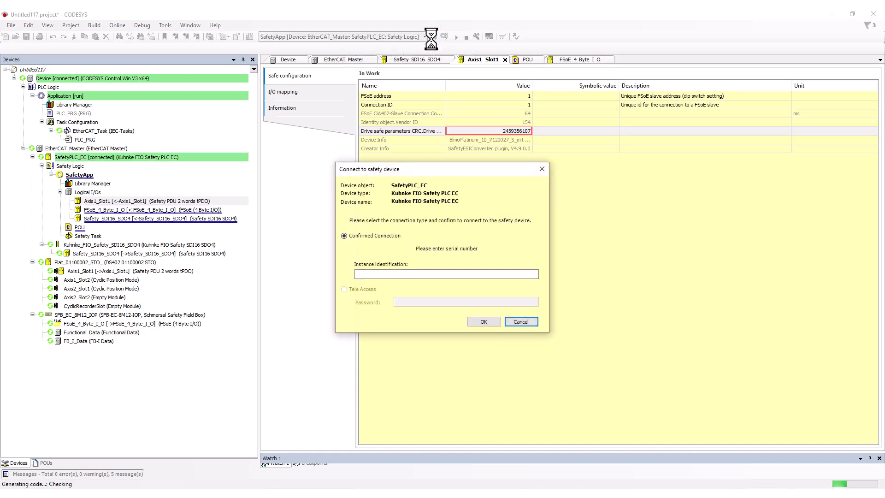
click(373, 275)
text(22112)
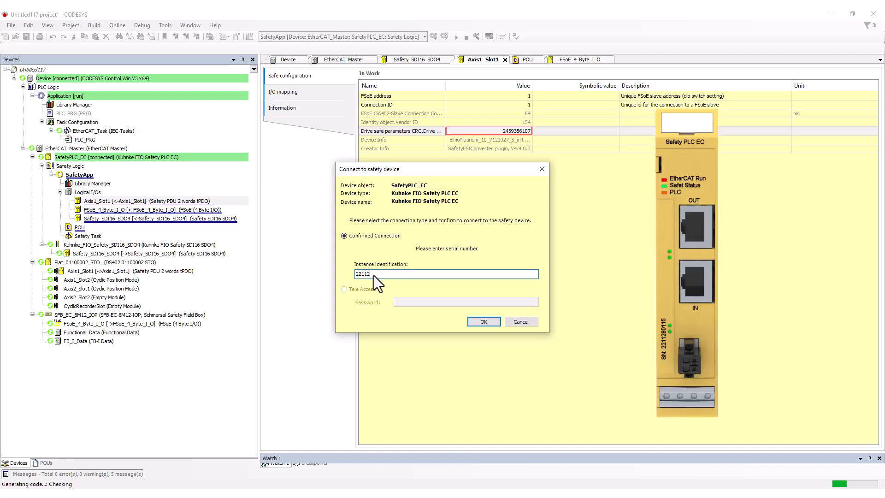
text(80115)
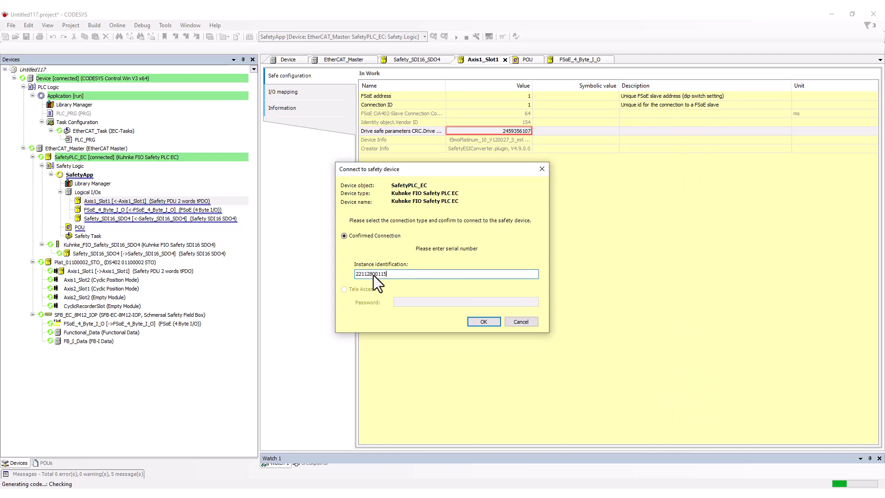
key(Return)
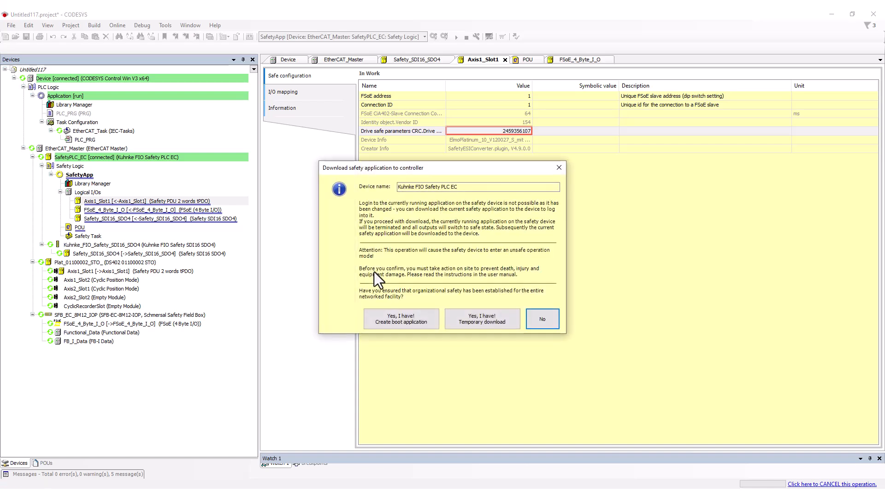
- Download the safety application as a boot application, authorize write access to the safety device, and start it
click(403, 316)
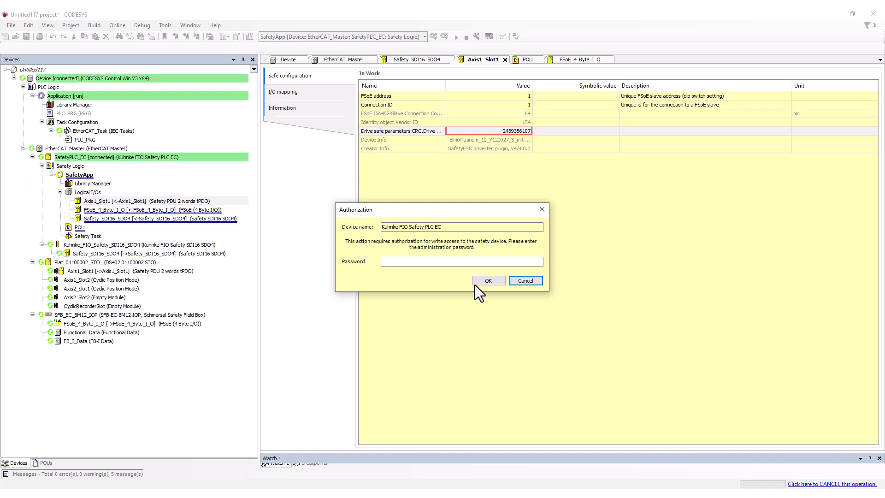
click(488, 281)
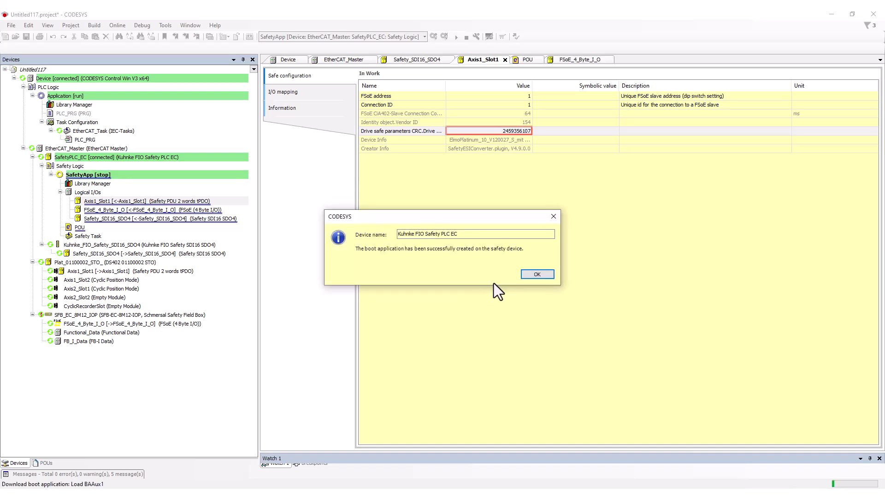
click(525, 276)
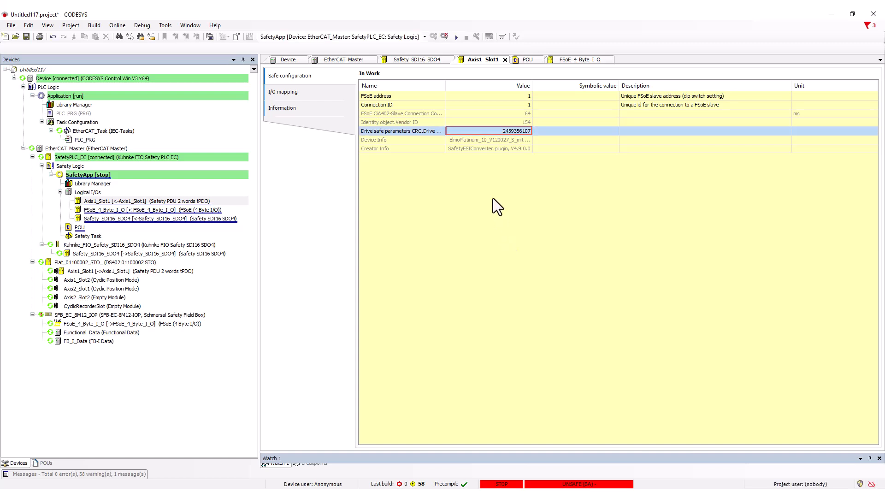
click(455, 37)
- Open the safety POU online and switch the display mode to hexadecimal to read the FSoEMaster diagnostic codes
double_click(73, 228)
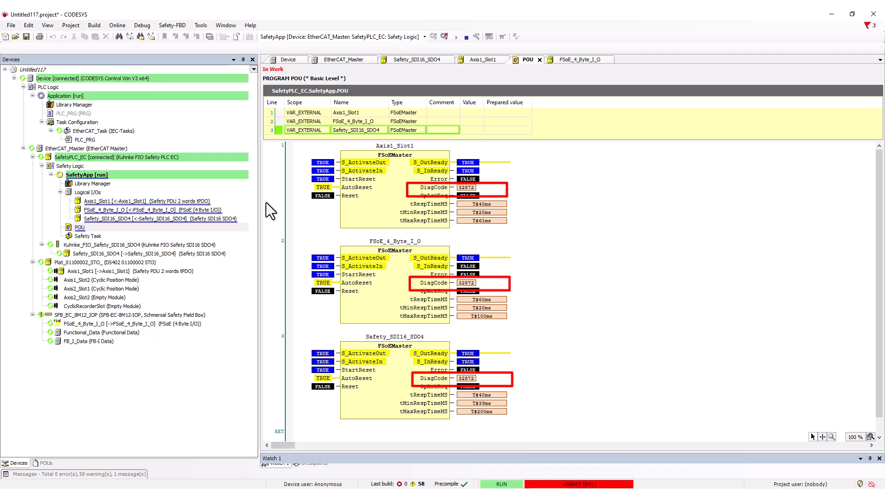
click(141, 28)
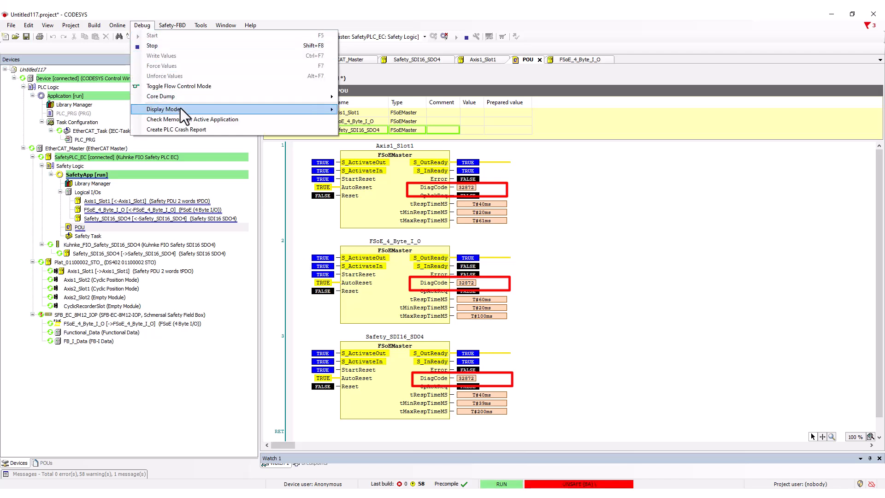
mouse_move(184, 109)
click(365, 130)
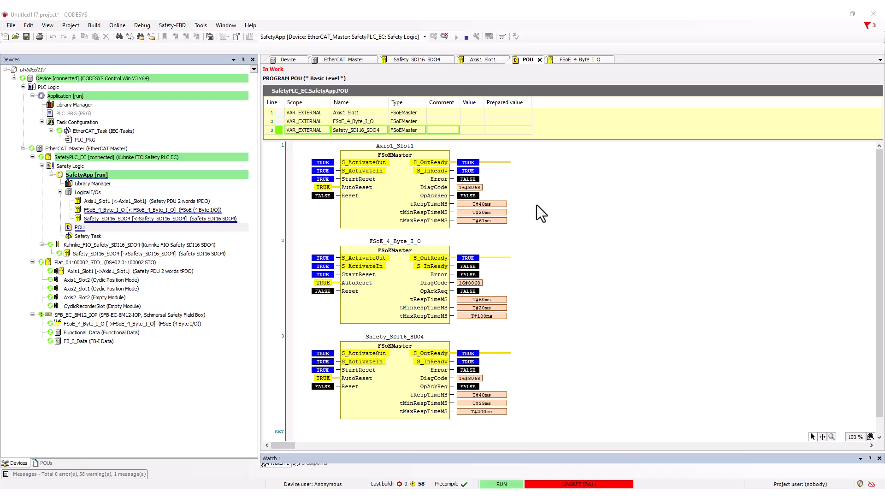
- Log out of SafetyApp and restart the boot application on the safety PLC
click(443, 36)
click(442, 36)
click(534, 277)
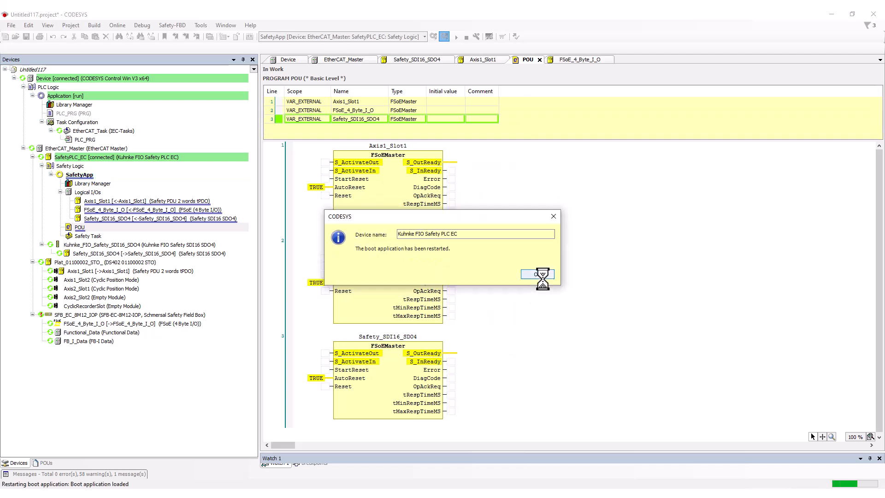
click(538, 274)
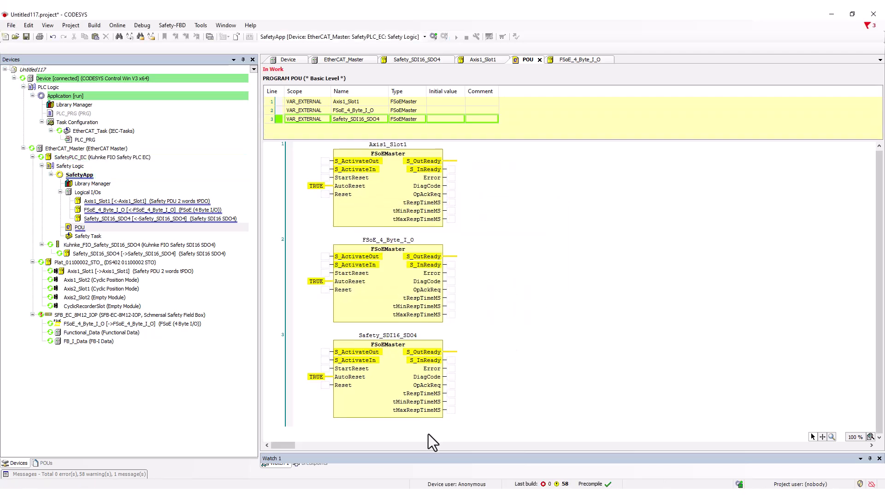
- Insert an assignment in network 4 of the POU with the global variable Port_X0_Input_X1_AND_X2 as its input
right_click(418, 425)
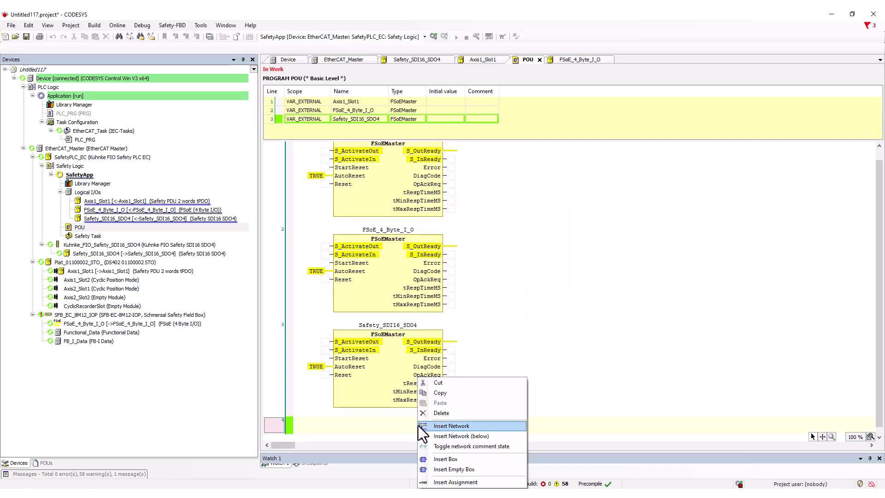
click(455, 481)
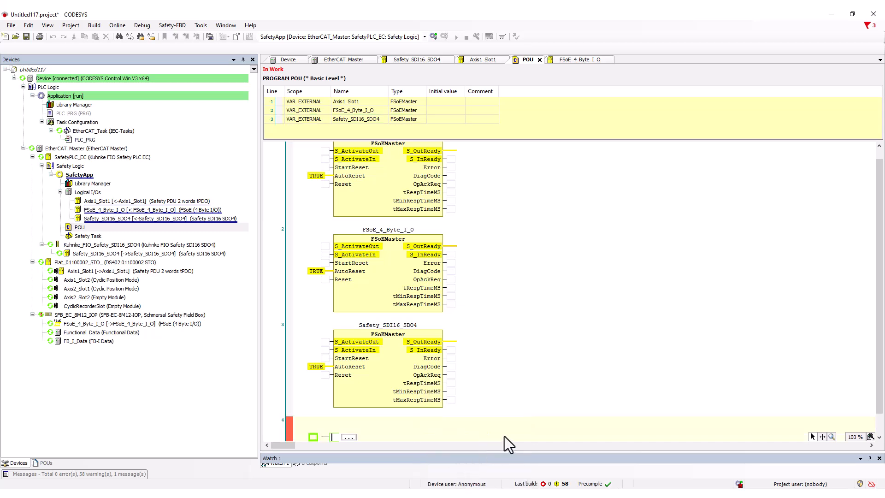
click(348, 437)
click(306, 134)
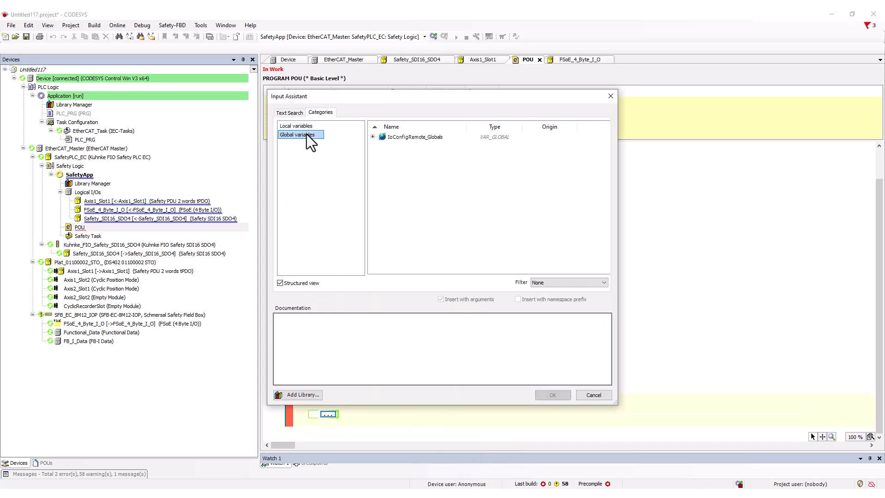
click(373, 137)
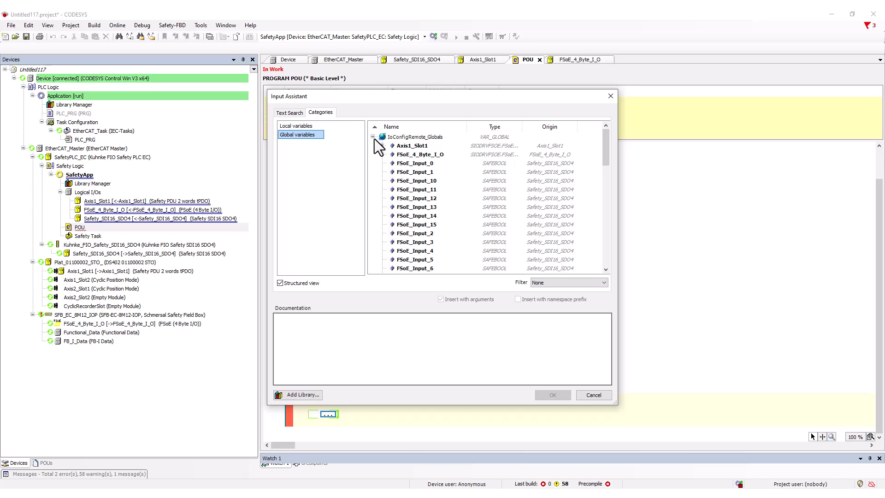
scroll(438, 201, down, 4)
click(429, 180)
click(552, 395)
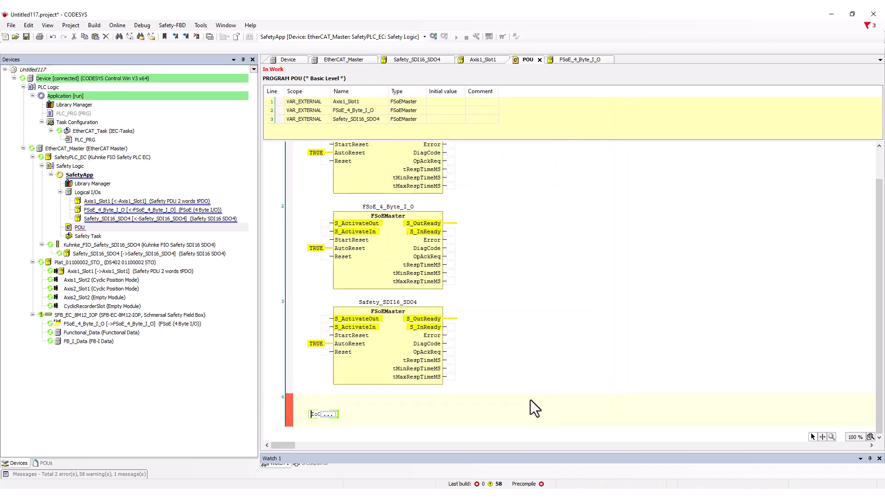
key(Return)
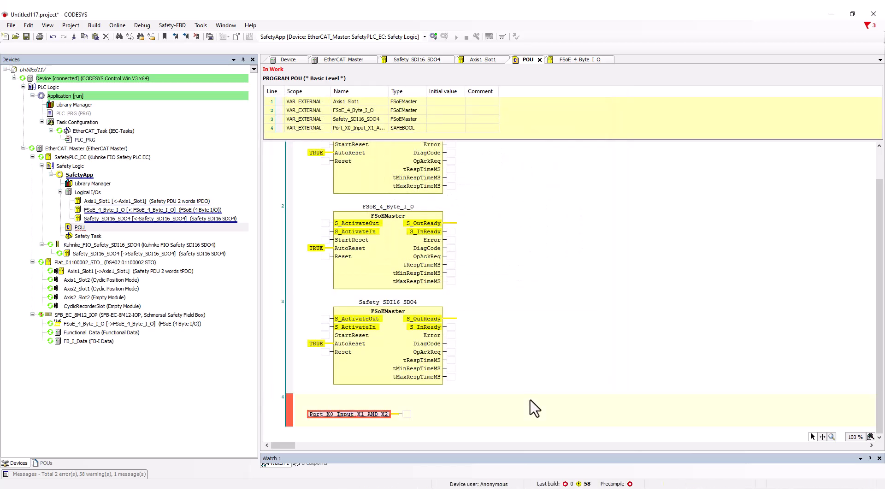
- Assign the global variable STO_Command to the output of the network 4 assignment
click(407, 414)
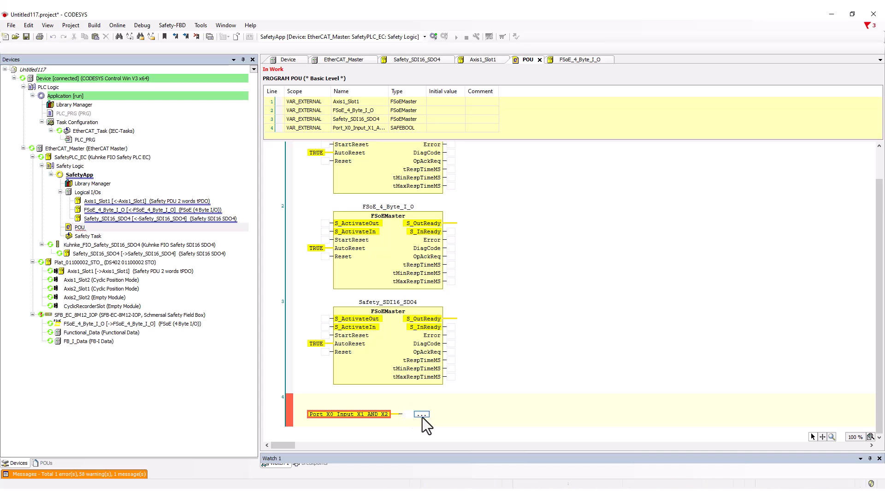
click(422, 413)
scroll(469, 223, down, 12)
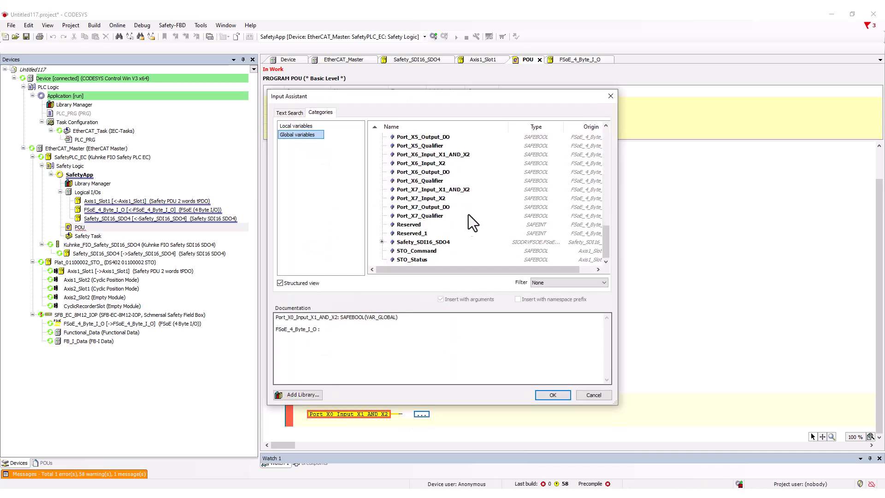
click(432, 251)
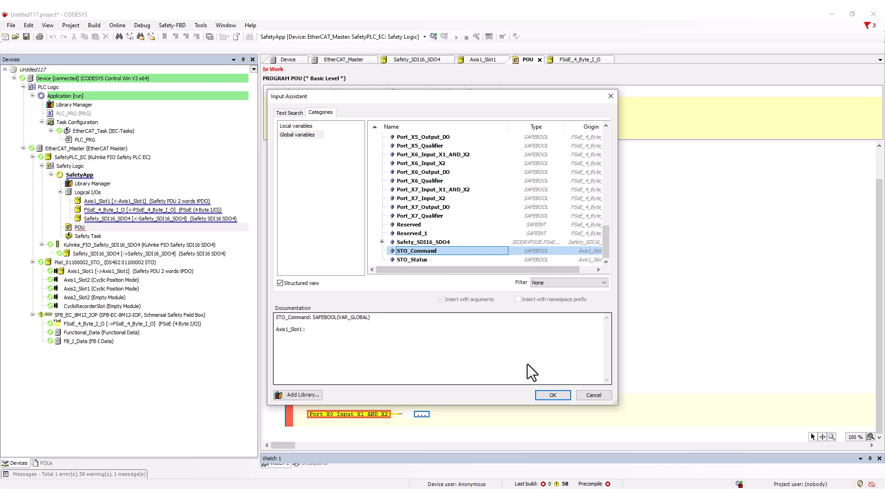
click(552, 394)
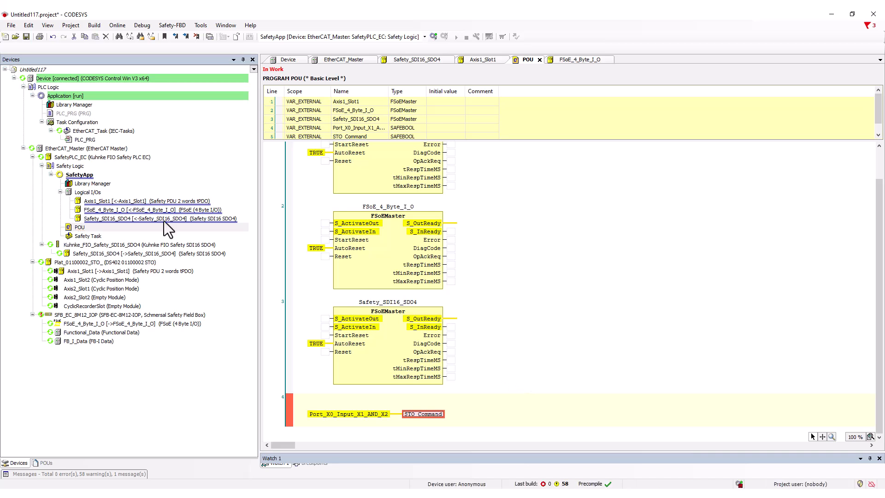
- Add a Logical exchange object WORD 1xOut to the Logical I/Os of SafetyApp
click(95, 191)
right_click(95, 192)
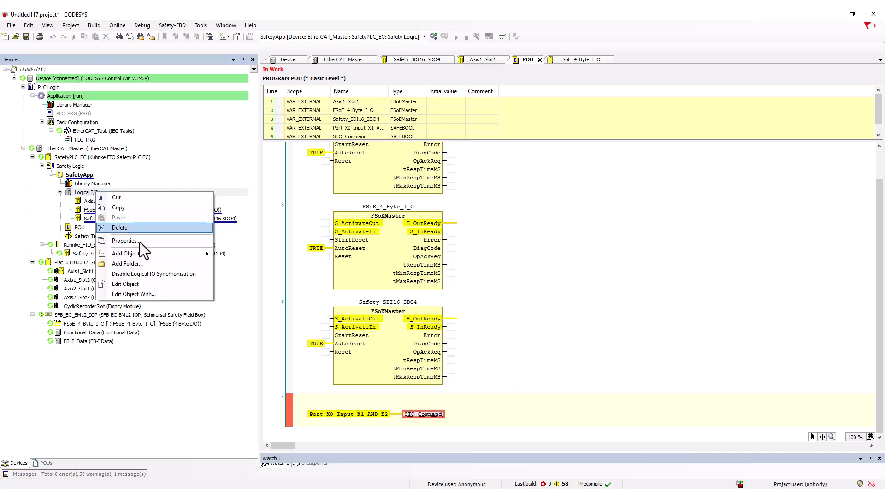
mouse_move(158, 252)
click(226, 253)
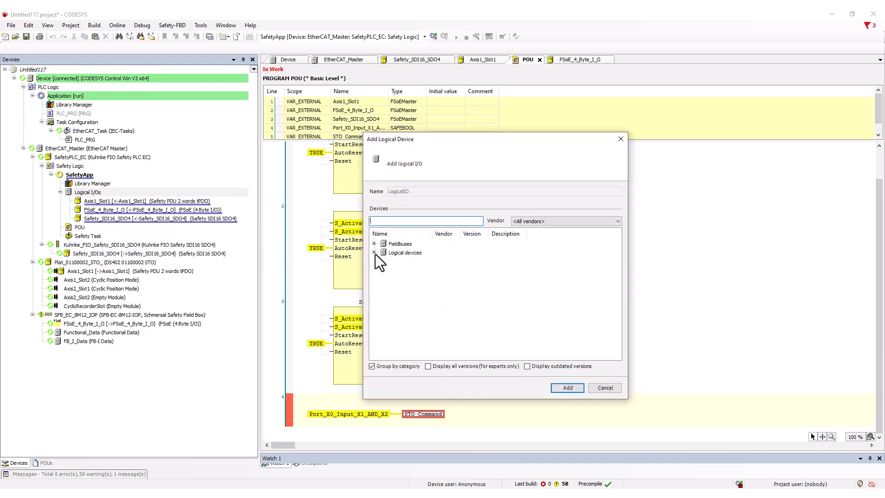
click(374, 253)
click(382, 270)
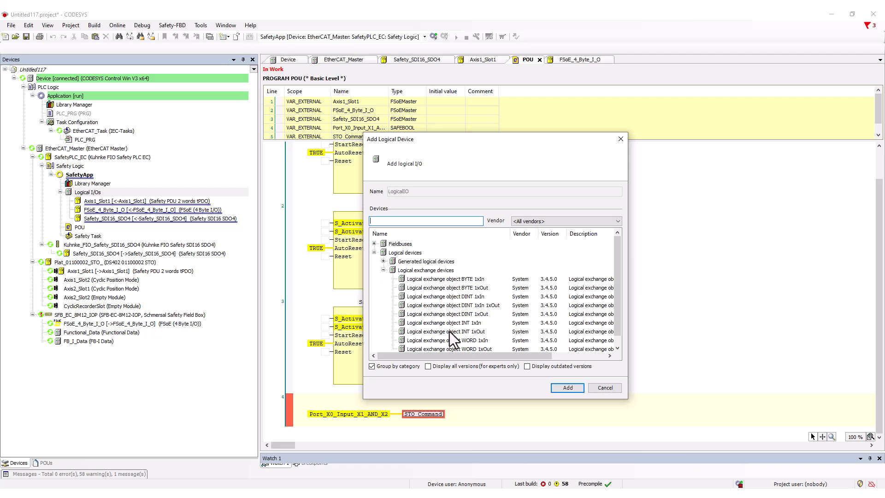
click(469, 349)
click(567, 387)
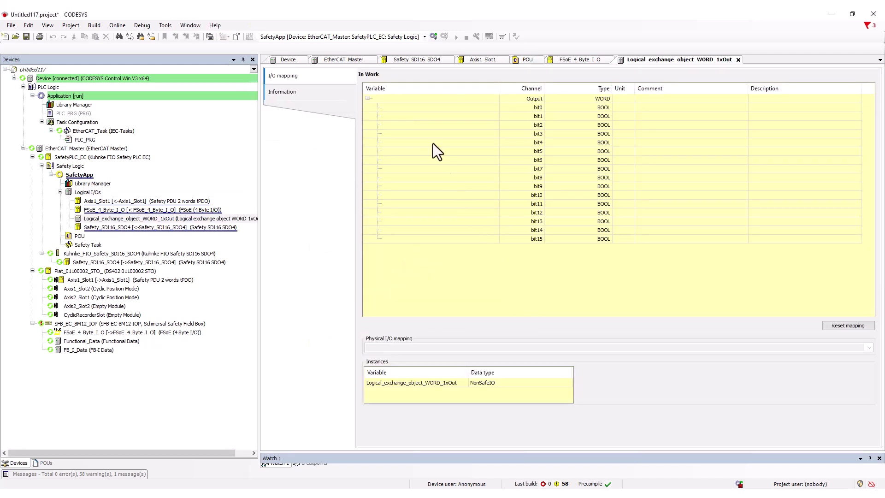
- Map the WORD output of the logical exchange object to the variable wDiagDrive
double_click(408, 98)
text(wDiagDriv)
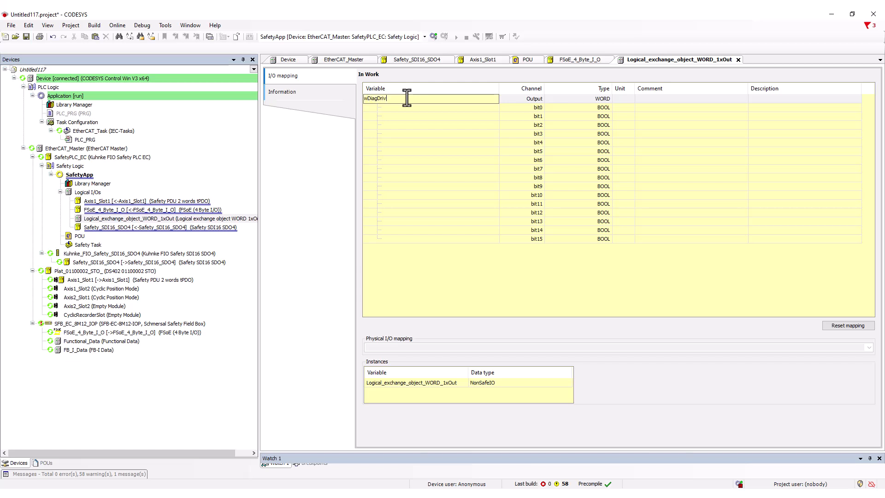
key(Return)
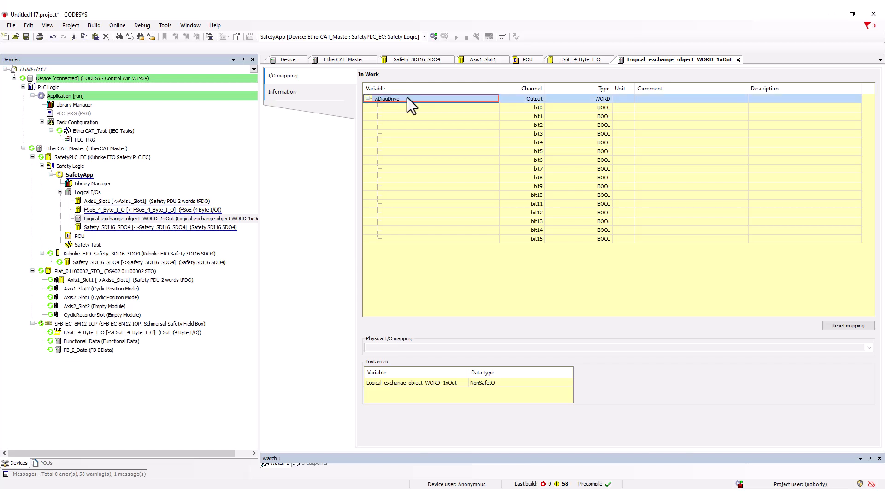
- In the safety POU, connect wDiagDrive to the DiagCode output of the Axis1_Slot1 FSoEMaster block
double_click(80, 236)
click(466, 188)
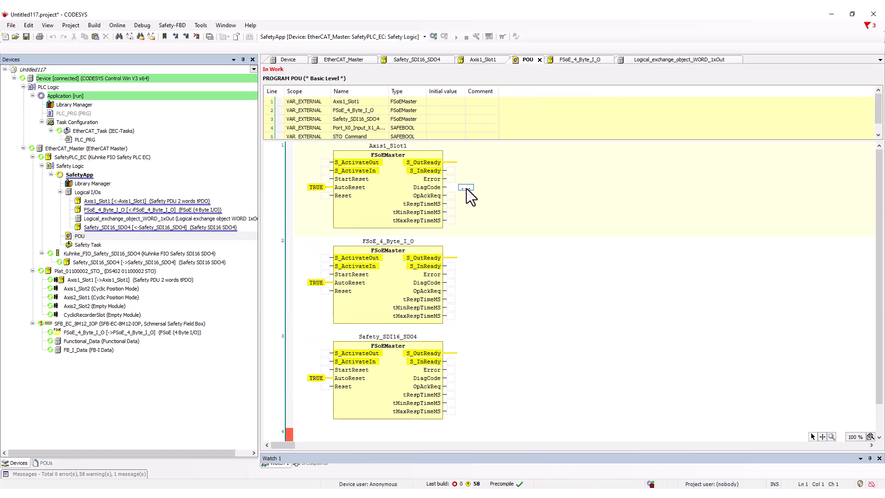
click(465, 188)
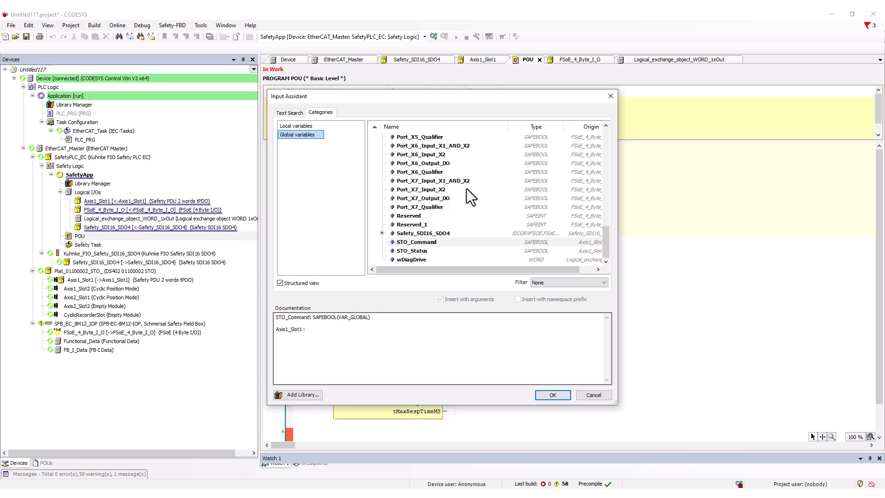
click(427, 259)
click(543, 396)
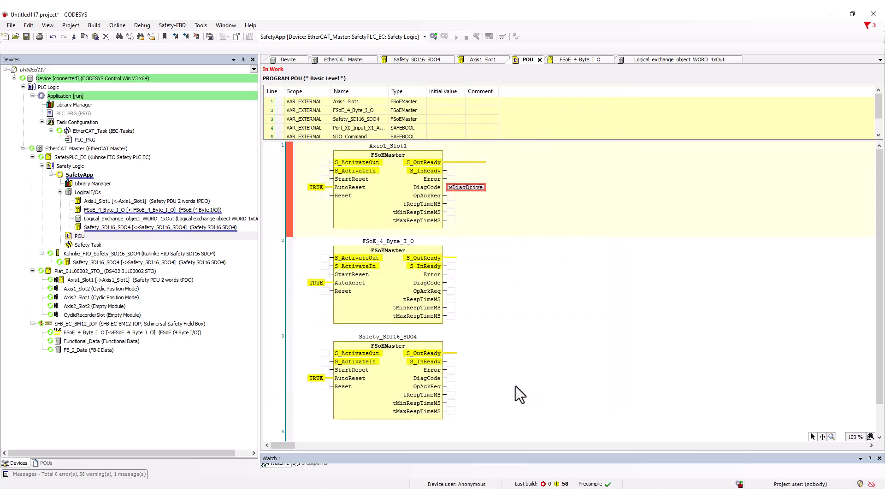
- Add a Logical Exchange GVL to the standard Application and map it to Logical_exchange_object_WORD_1xOut
click(424, 37)
click(413, 45)
click(62, 97)
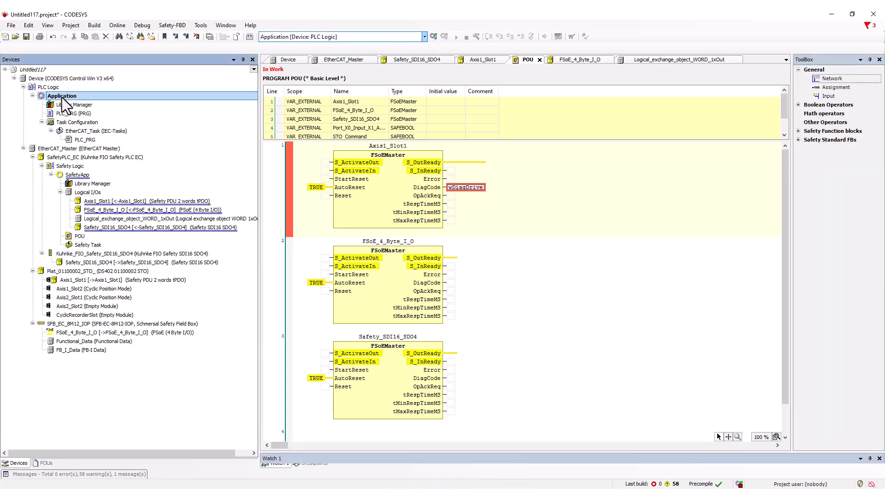
right_click(62, 98)
mouse_move(152, 171)
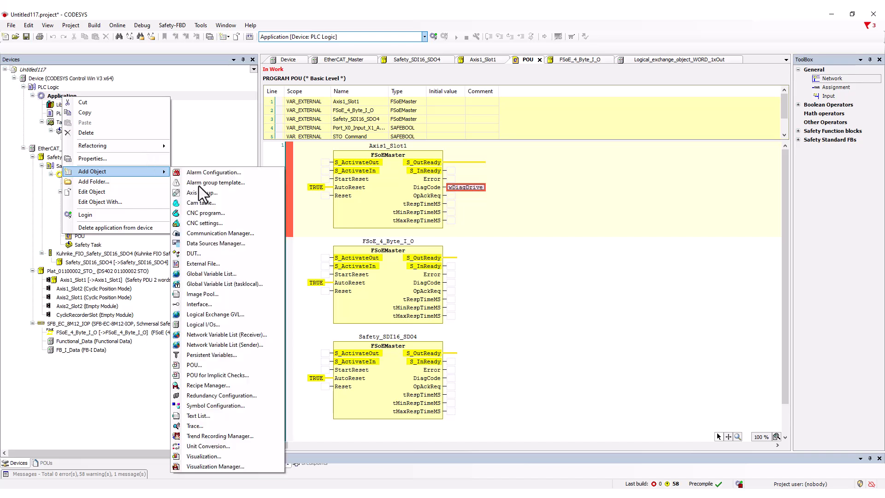
click(231, 314)
click(449, 351)
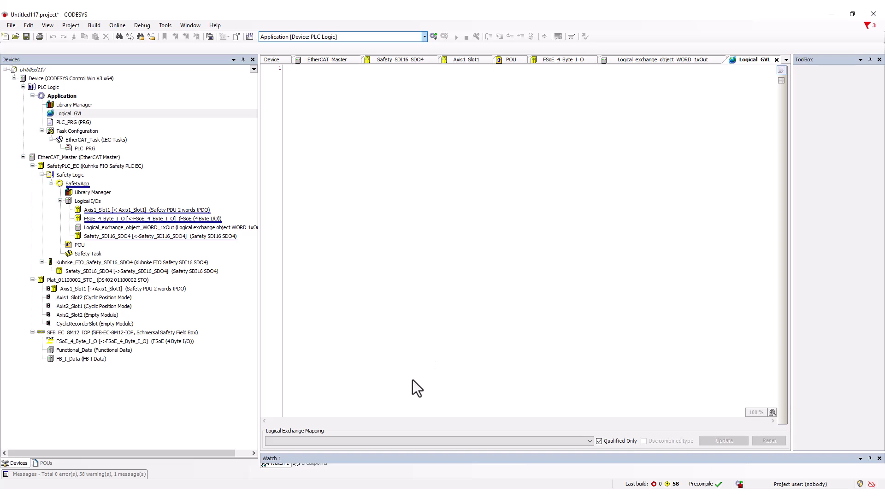
click(345, 441)
click(345, 450)
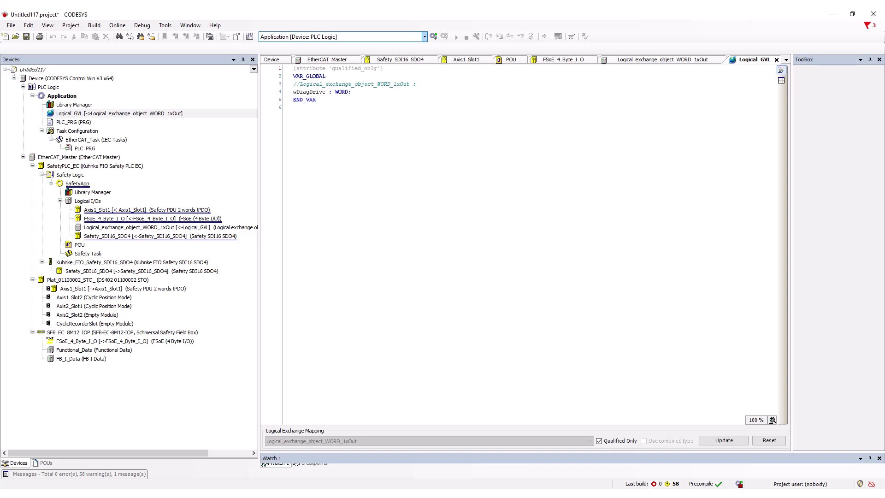
- In the PLC_PRG program, insert the variable Logical_GVL.wDiagDrive as a statement in the code
double_click(64, 121)
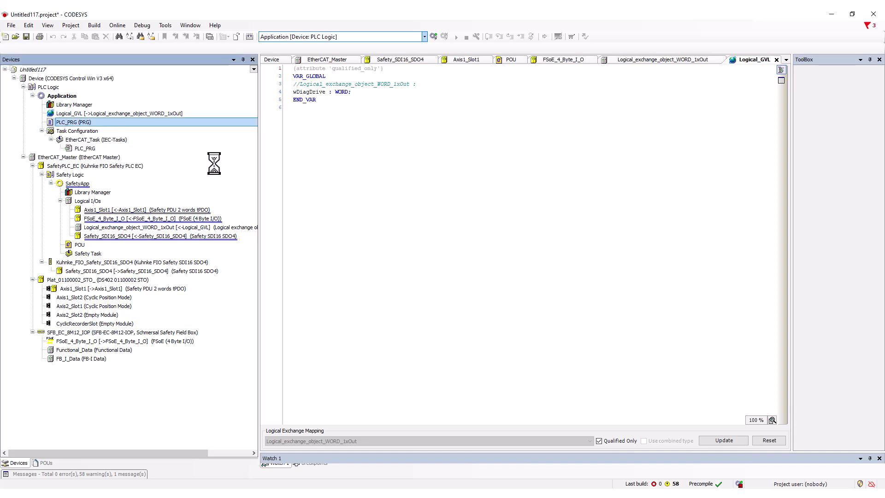
key(F2)
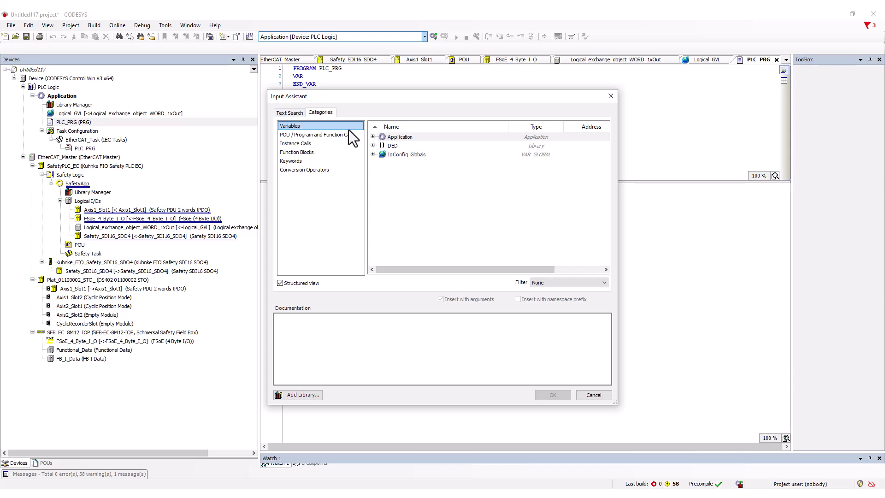
click(373, 136)
click(381, 146)
click(414, 154)
click(552, 395)
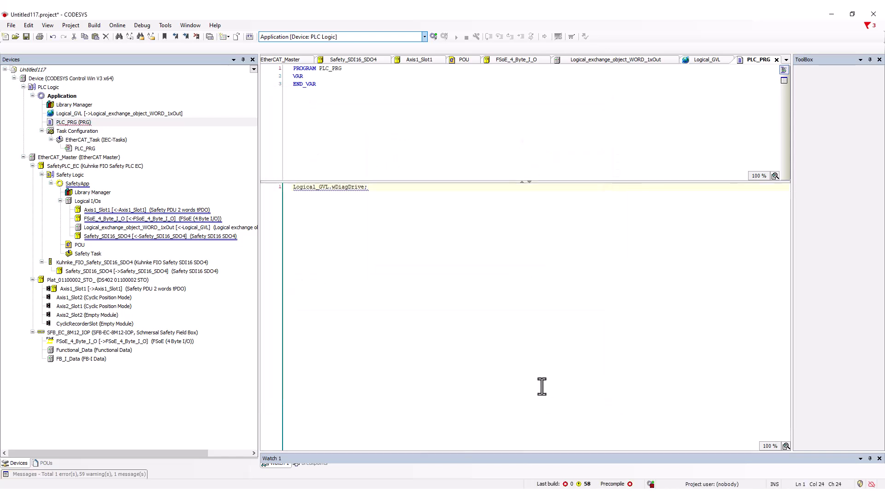
key(Return)
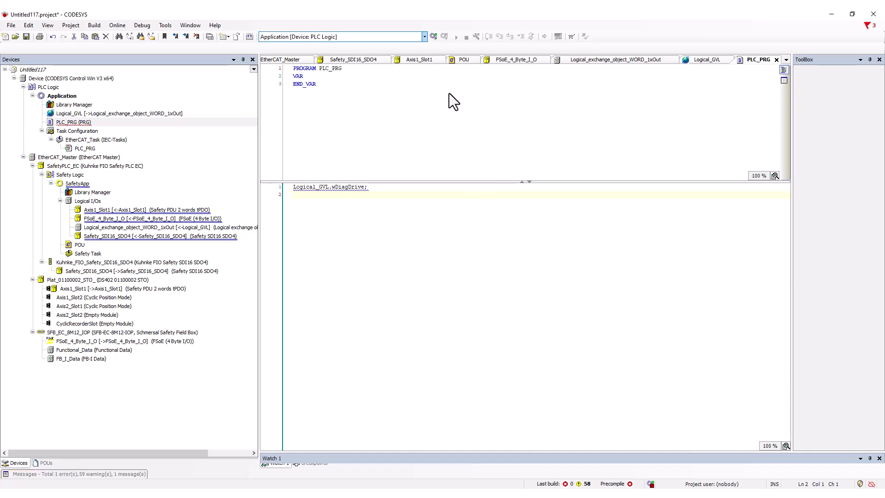
- Log in to the controller with the standard Application and start it
click(431, 37)
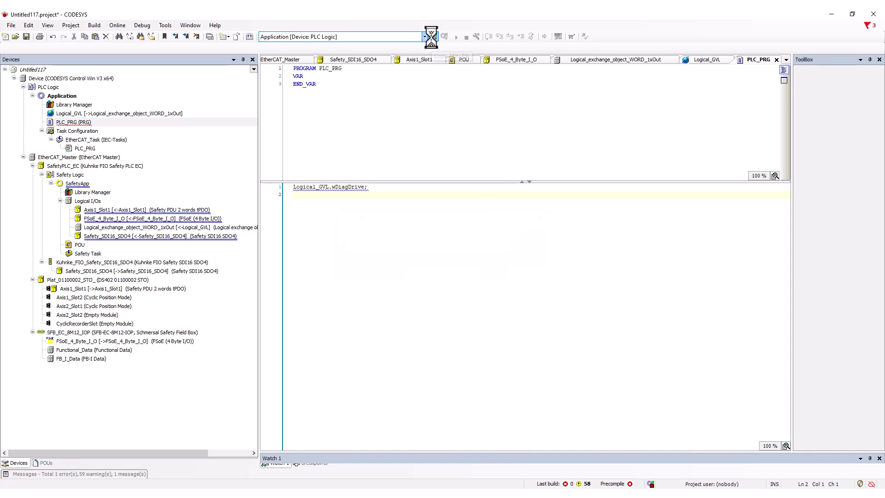
click(424, 270)
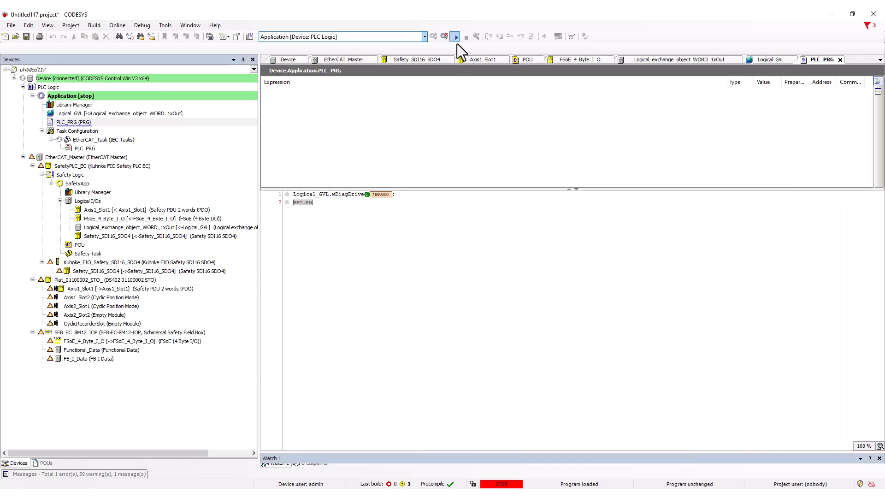
click(456, 38)
- Make SafetyApp the active application, log in to it and open its POU in online view
click(424, 37)
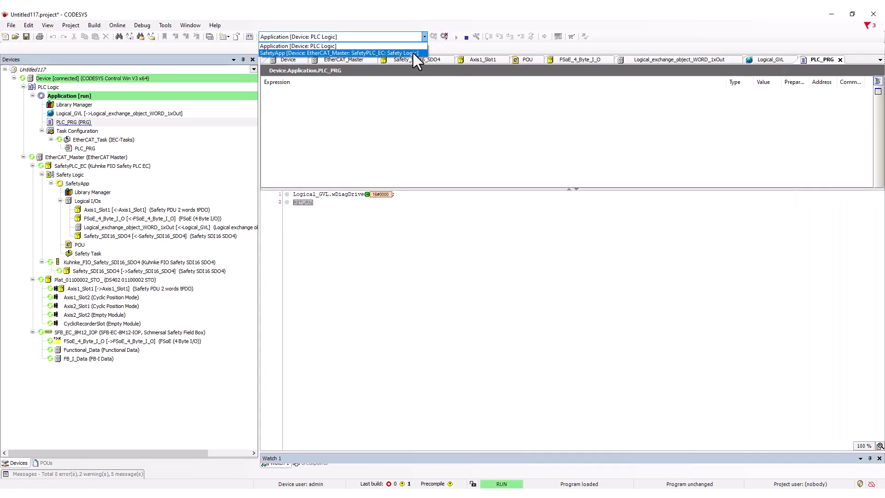
click(413, 53)
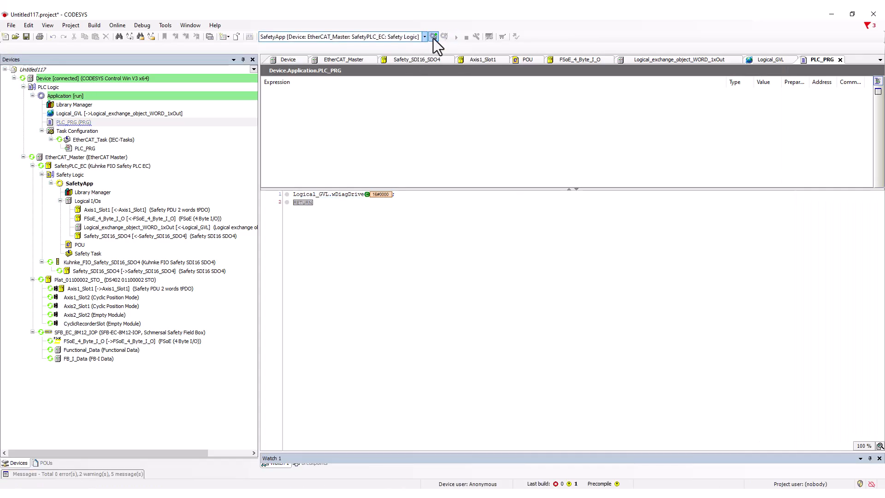
click(433, 37)
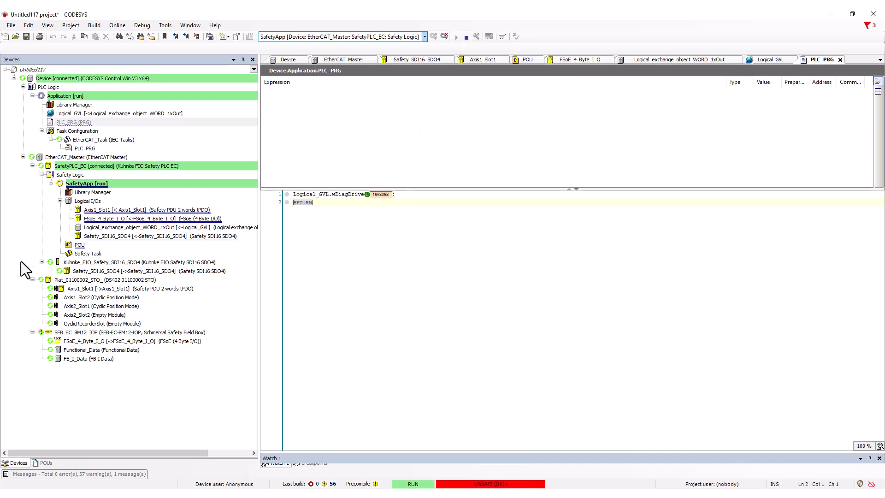
click(71, 245)
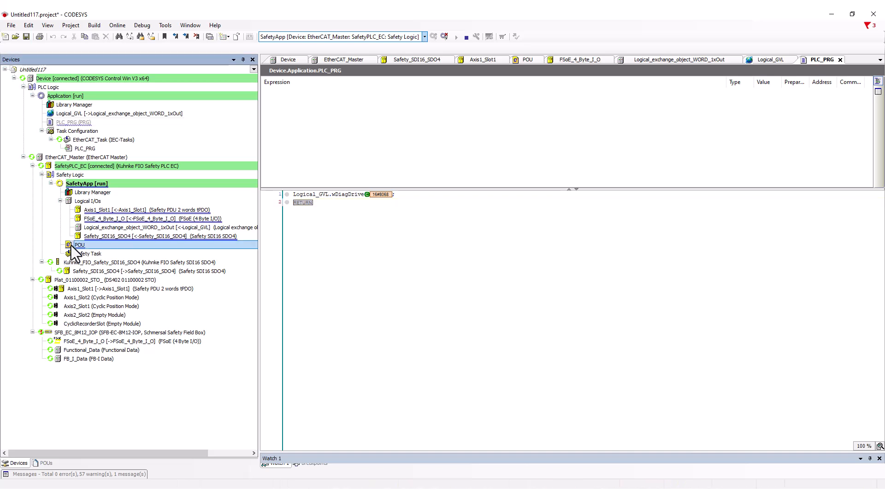
double_click(71, 245)
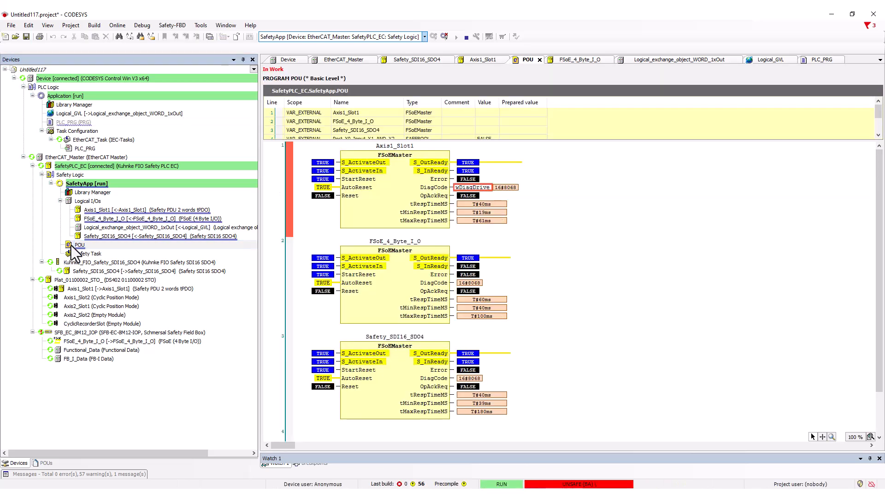